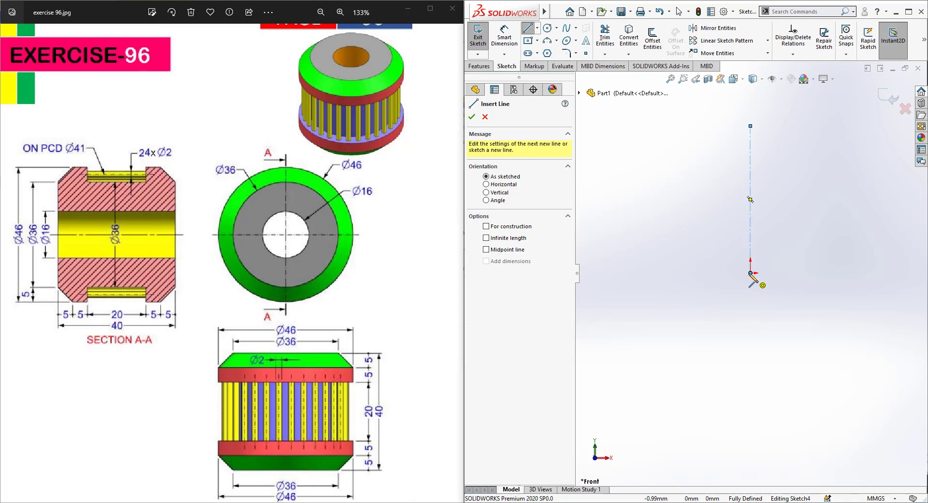
{"action": "left_click", "coordinate": [751, 273]}
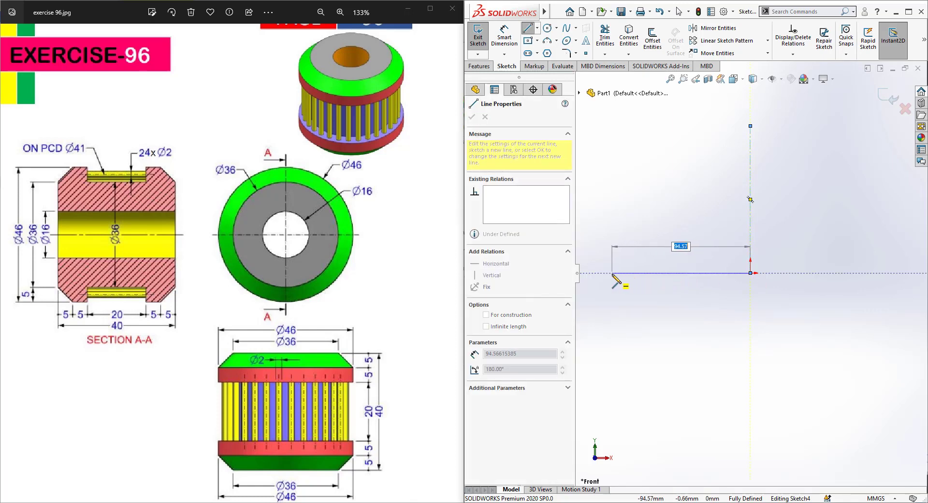
{"action": "left_click", "coordinate": [612, 273]}
{"action": "key", "text": "Escape"}
{"action": "key", "text": "ctrl+z"}
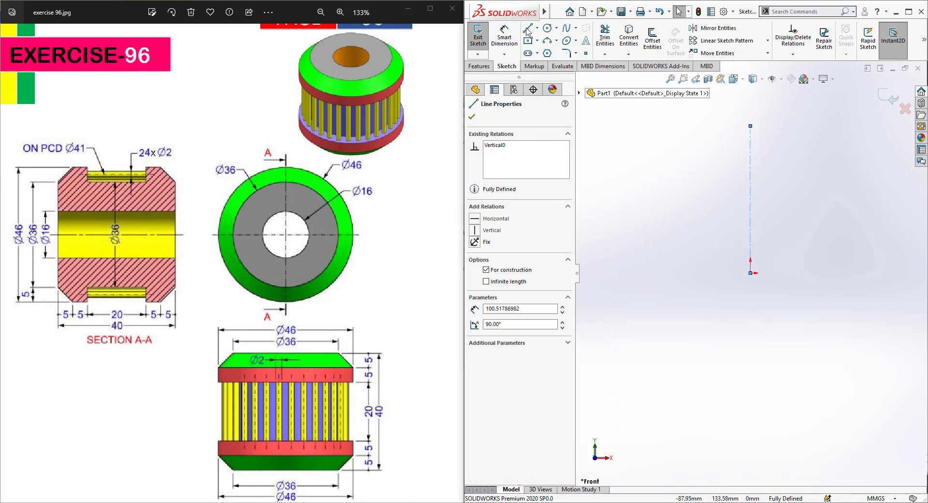
Draw a horizontal construction centerline from the origin toward negative X
{"action": "left_click", "coordinate": [537, 27]}
{"action": "left_click", "coordinate": [549, 50]}
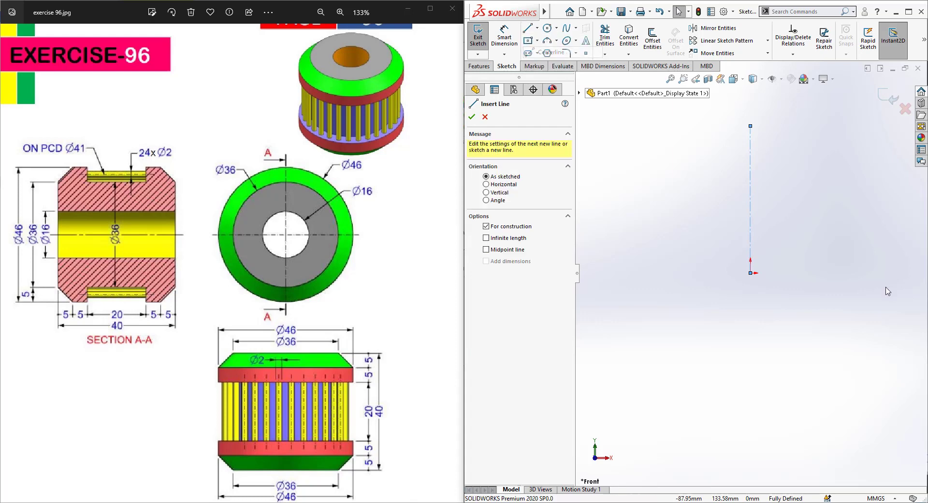
{"action": "left_click", "coordinate": [751, 273]}
{"action": "left_click", "coordinate": [590, 273]}
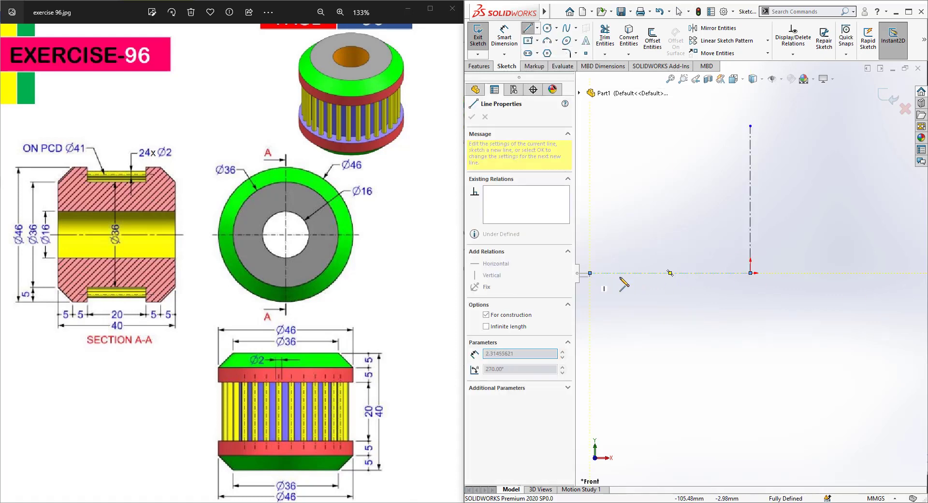
{"action": "key", "text": "Escape"}
Sketch an open stepped profile above the horizontal centerline: inner edge about 69 mm high, top edge, sloped corner, outer edge about 16 mm, and groove shoulder and wall
{"action": "key", "text": "l"}
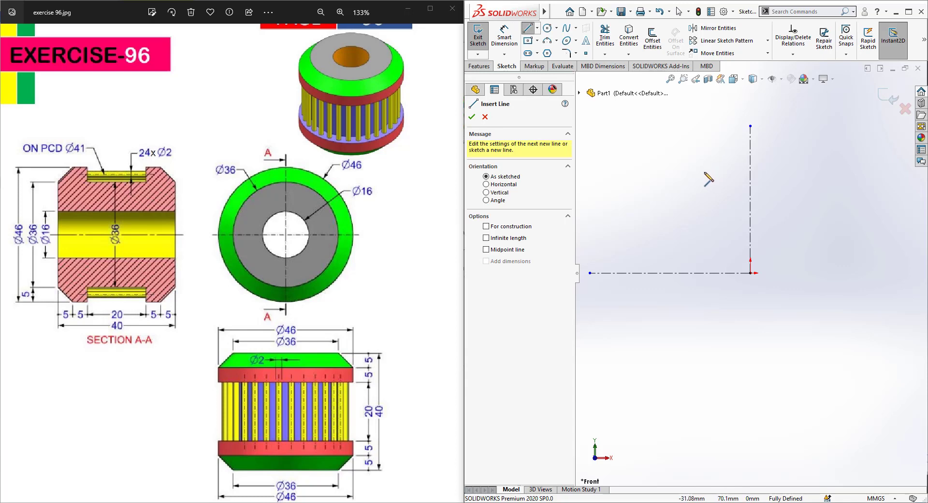
{"action": "left_click", "coordinate": [699, 273]}
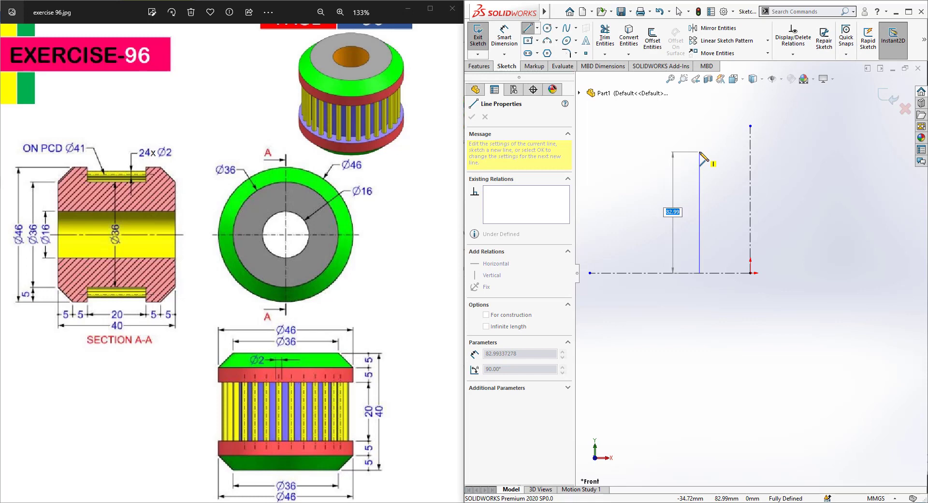
{"action": "left_click", "coordinate": [700, 173]}
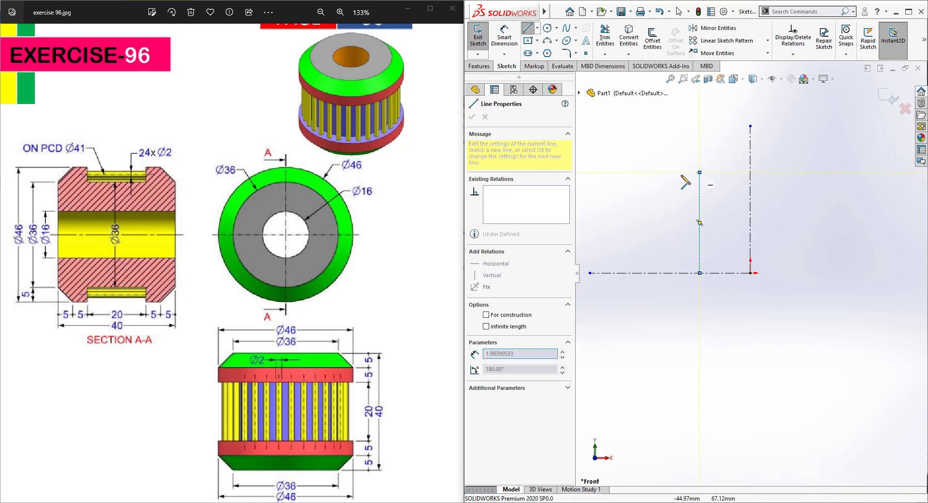
{"action": "left_click", "coordinate": [648, 172]}
{"action": "left_click", "coordinate": [629, 191]}
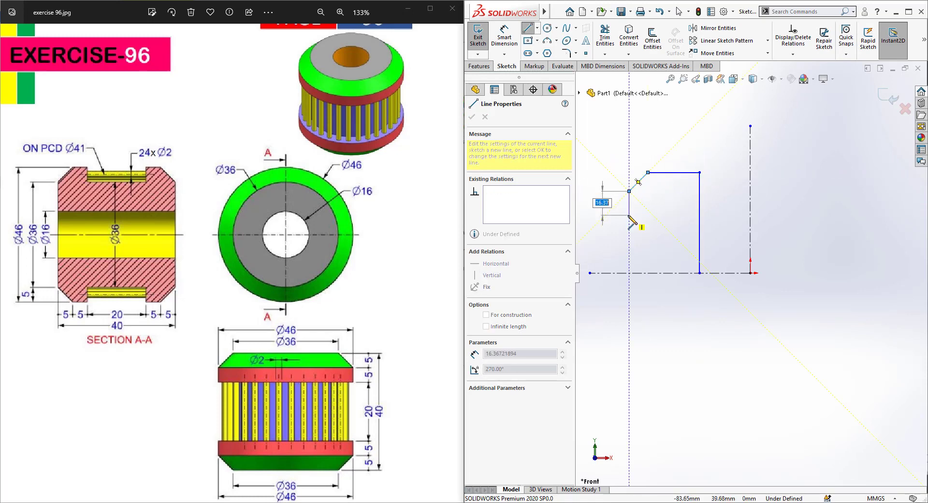
{"action": "left_click", "coordinate": [629, 214]}
{"action": "left_click", "coordinate": [664, 215]}
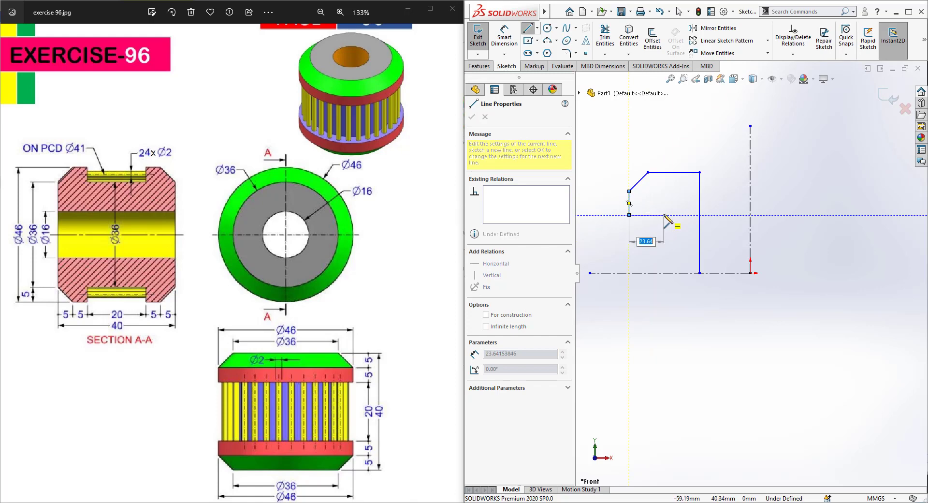
{"action": "left_click", "coordinate": [667, 273]}
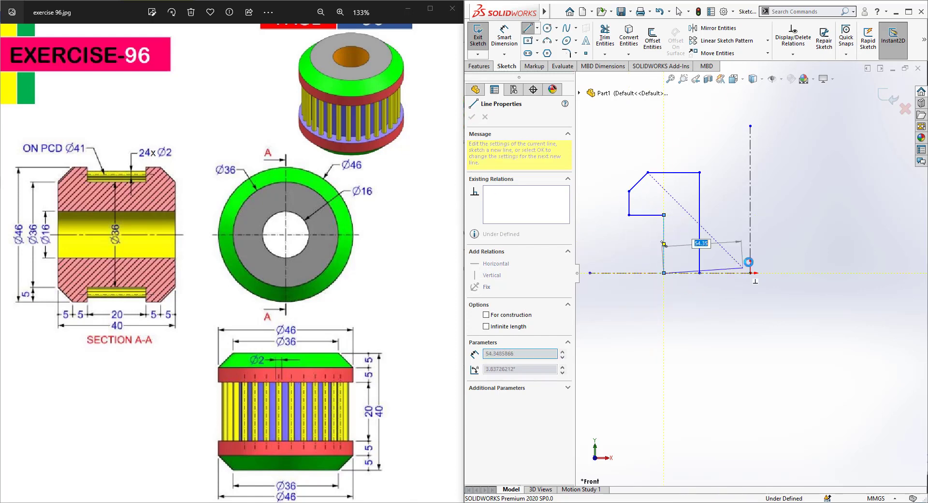
{"action": "key", "text": "Escape"}
Close the profile along the horizontal centerline with a line about 24.5 mm long, from the groove wall to the inner edge
{"action": "key", "text": "l"}
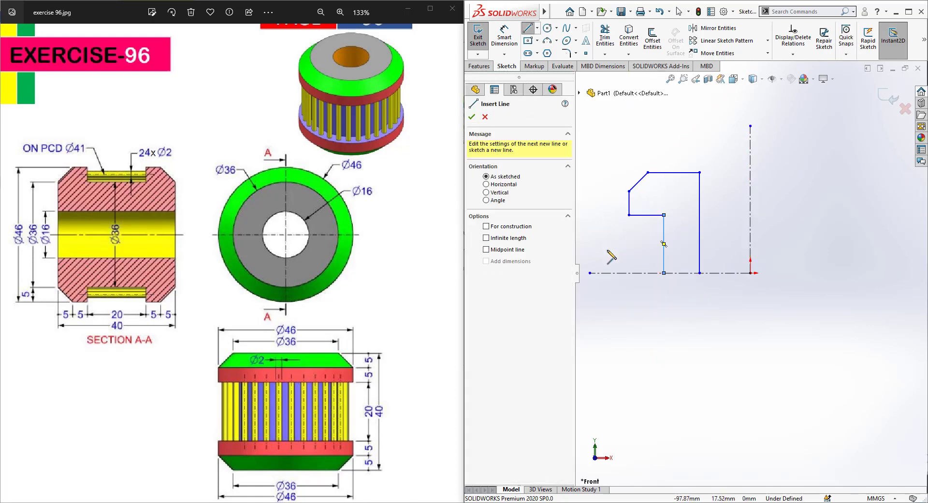
{"action": "left_click", "coordinate": [664, 273]}
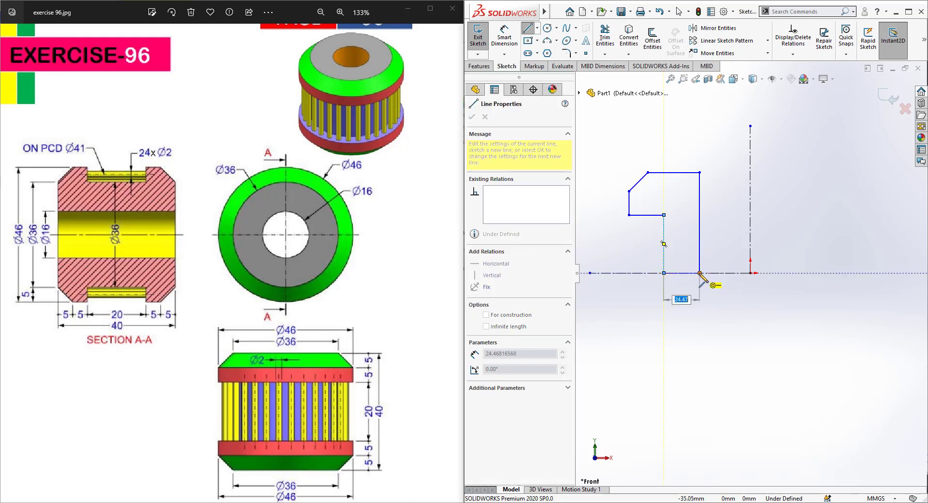
{"action": "left_click", "coordinate": [699, 272]}
{"action": "key", "text": "Escape"}
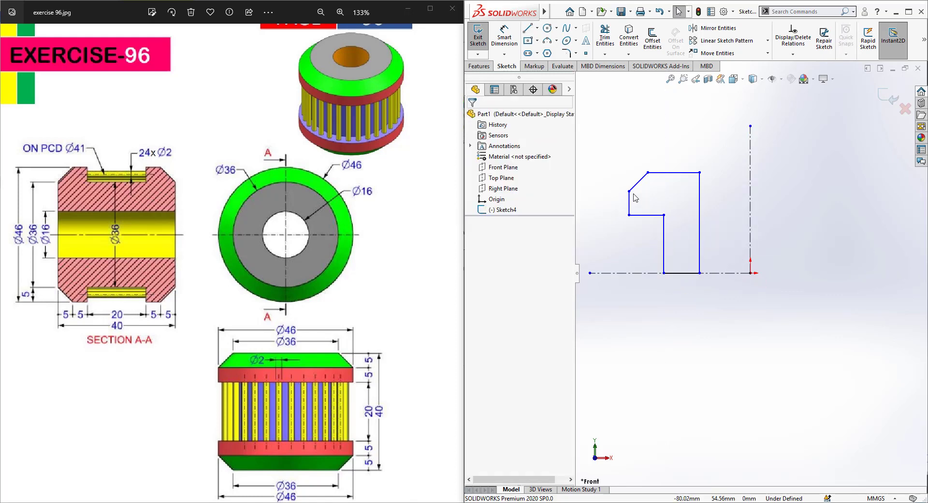
Dimension the profile's inner vertical edge about the vertical centerline as a 16 mm diameter
{"action": "key", "text": "d"}
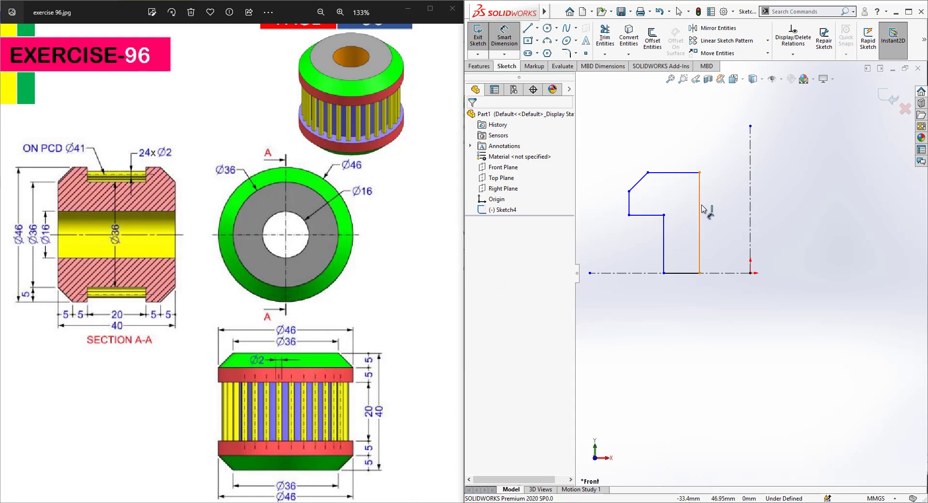
{"action": "left_click", "coordinate": [701, 208]}
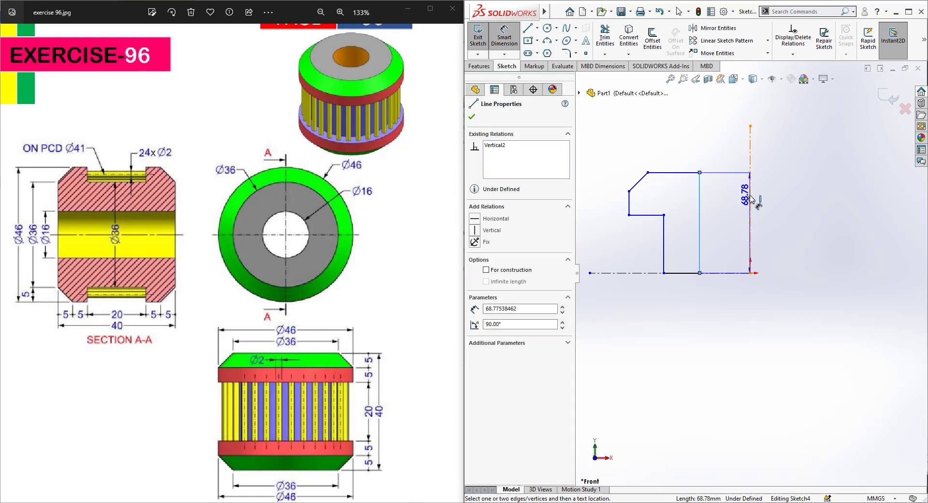
{"action": "left_click", "coordinate": [750, 198]}
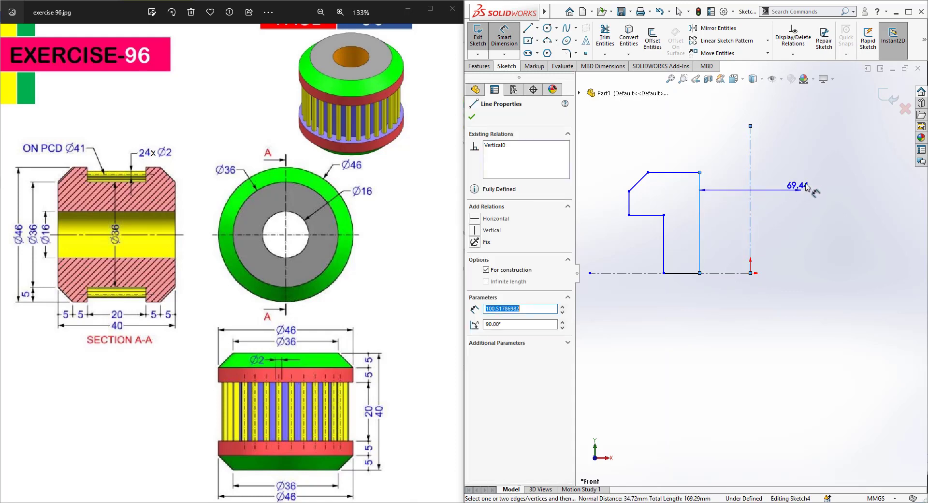
{"action": "left_click", "coordinate": [823, 164]}
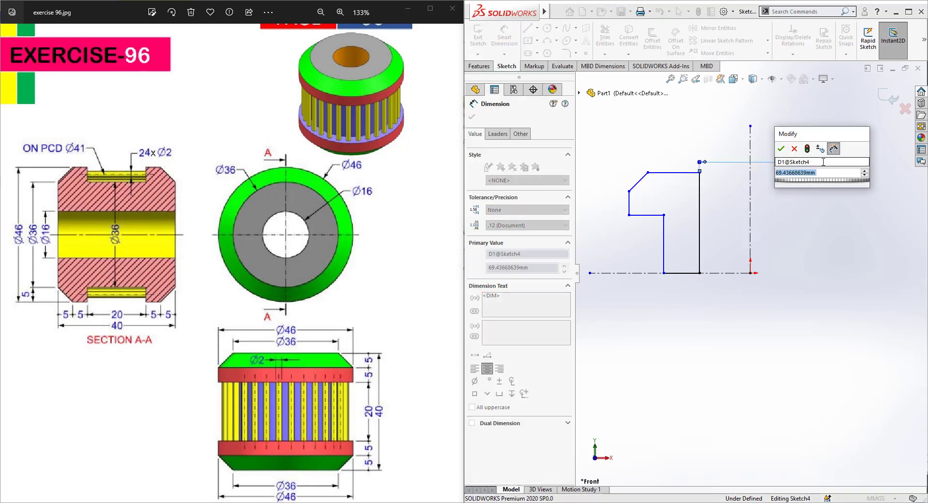
{"action": "type", "text": "16"}
{"action": "key", "text": "Return"}
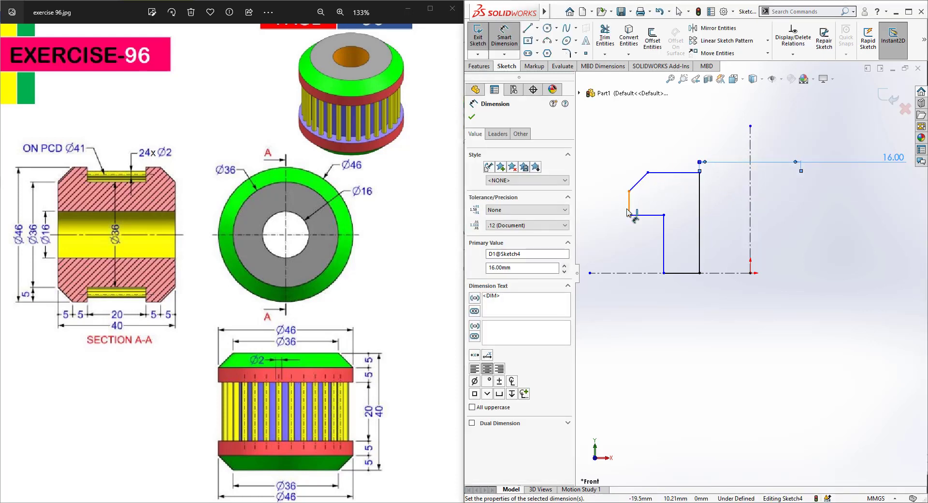
Dimension the groove's vertical wall about the vertical centerline as a 36 mm diameter
{"action": "left_click", "coordinate": [665, 238]}
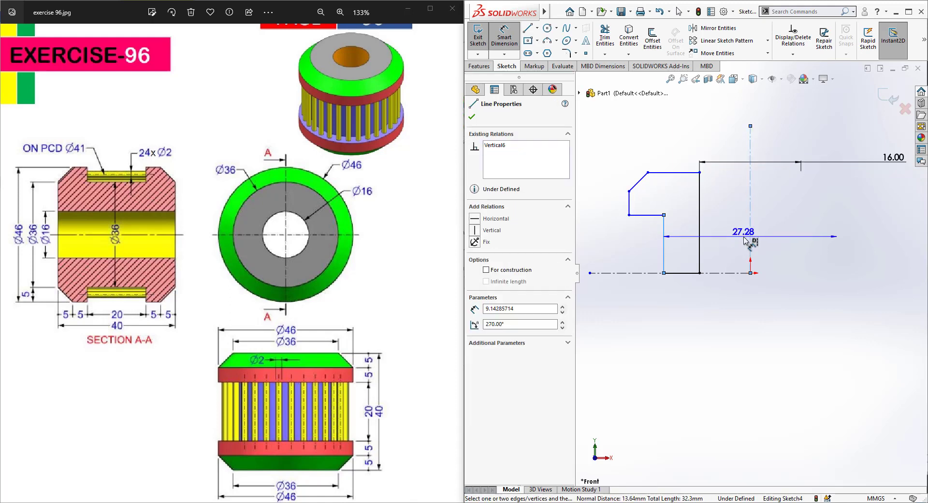
{"action": "left_click", "coordinate": [748, 240]}
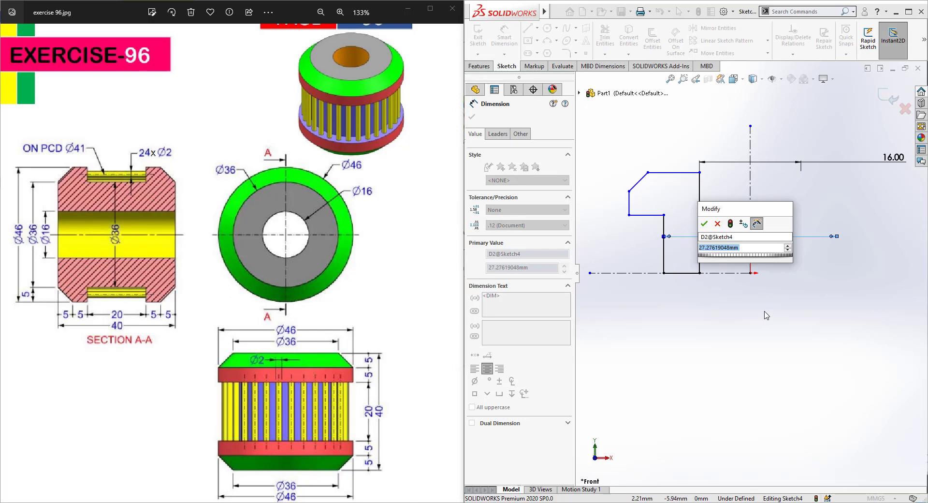
{"action": "type", "text": "36"}
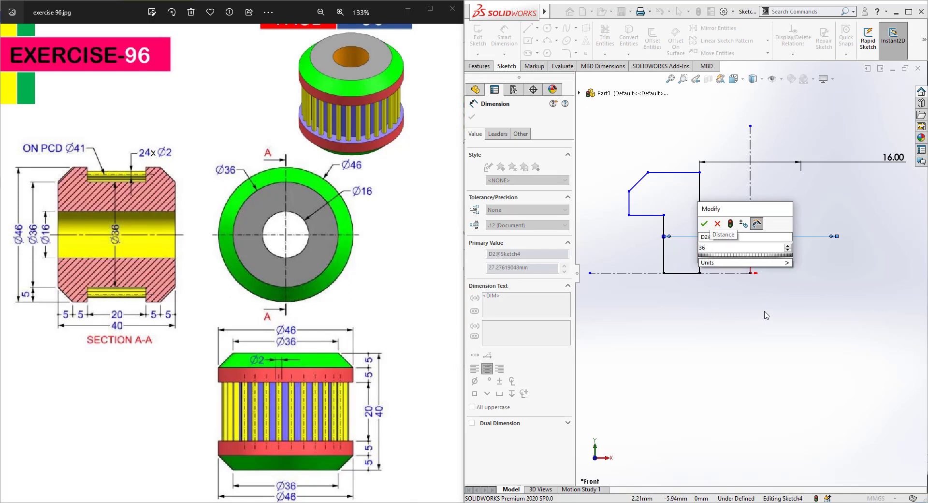
{"action": "key", "text": "Return"}
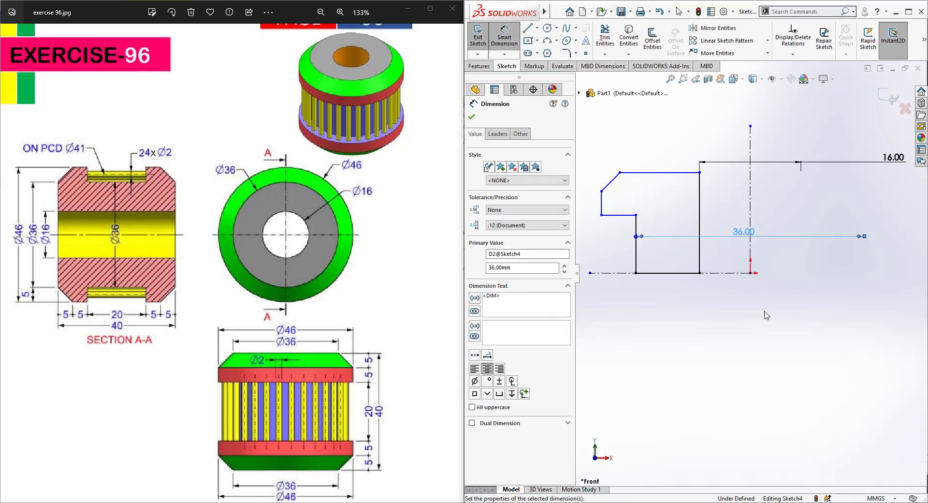
Dimension the sloped edge's upper endpoint about the vertical centerline as a 36 mm diameter
{"action": "left_click", "coordinate": [620, 172]}
{"action": "left_click", "coordinate": [750, 145]}
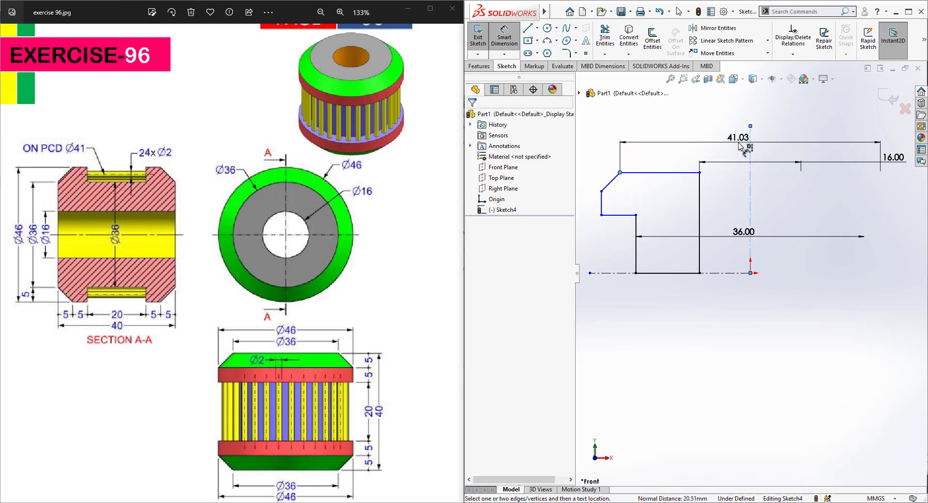
{"action": "left_click", "coordinate": [740, 146]}
{"action": "type", "text": "36"}
{"action": "key", "text": "Return"}
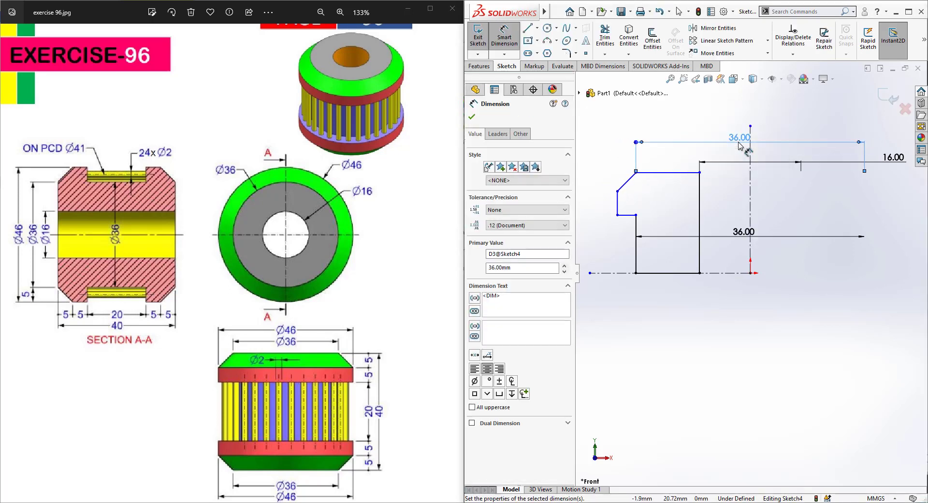
Dimension the profile's outermost vertical edge about the vertical centerline as a 46 mm diameter
{"action": "left_click", "coordinate": [618, 203]}
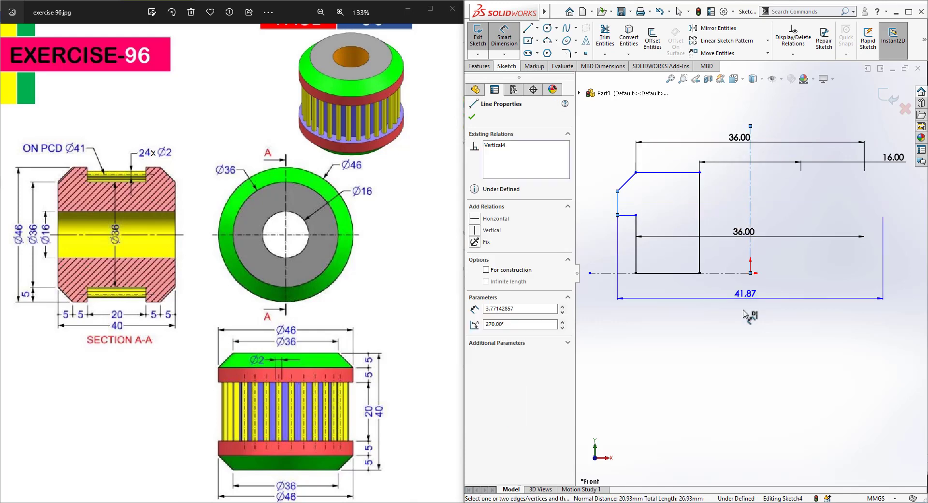
{"action": "left_click", "coordinate": [746, 337]}
{"action": "key", "text": "Return"}
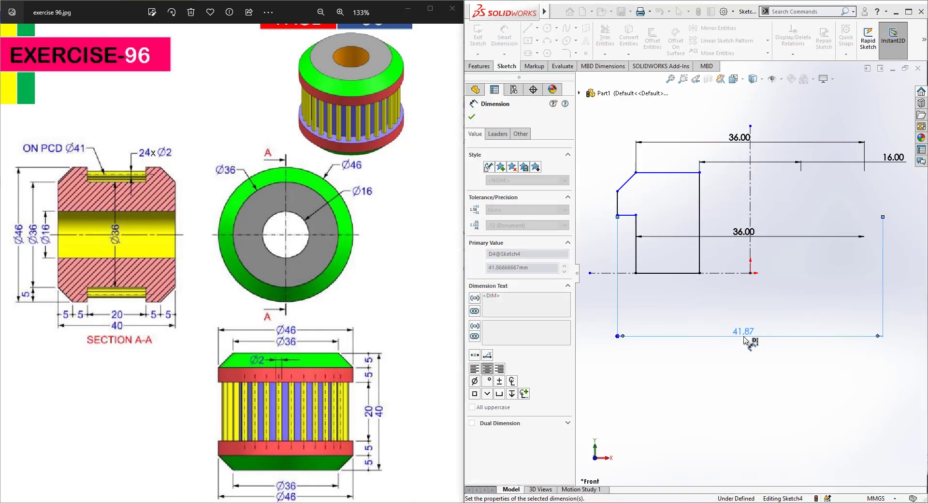
Set the vertical distance between the sloped edge's lower endpoint and the profile's top edge to 5 mm
{"action": "scroll", "coordinate": [635, 205], "scroll_direction": "down", "scroll_amount": 2}
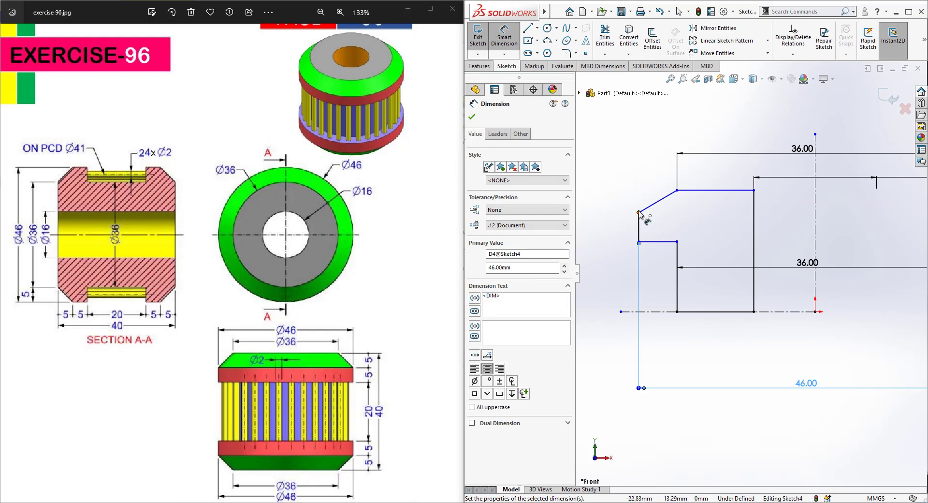
{"action": "left_click", "coordinate": [639, 213]}
{"action": "left_click", "coordinate": [706, 190]}
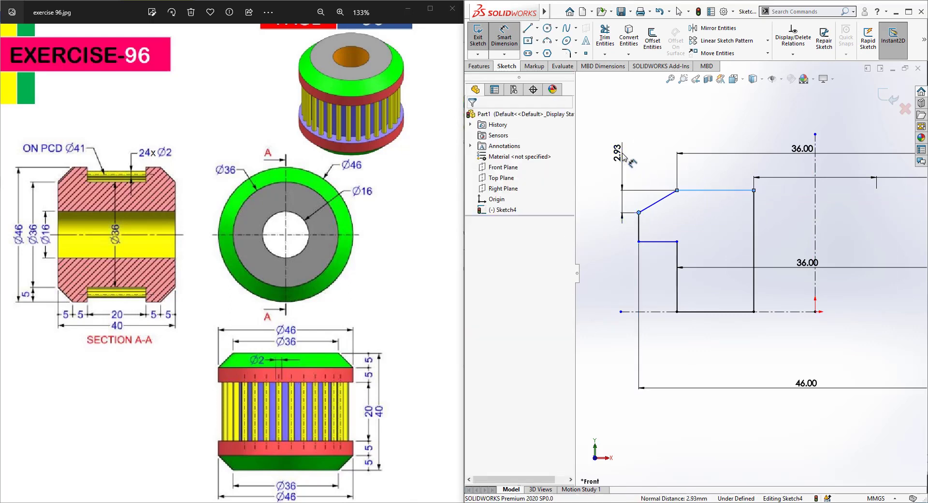
{"action": "left_click", "coordinate": [624, 157]}
{"action": "type", "text": "5"}
{"action": "key", "text": "Return"}
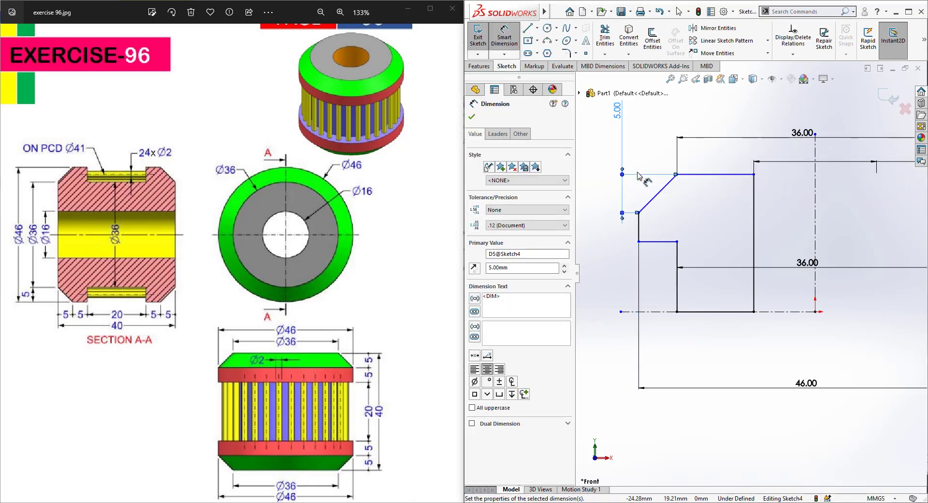
Dimension the profile's top edge about the horizontal centerline as a 40 mm full height
{"action": "left_click", "coordinate": [716, 311]}
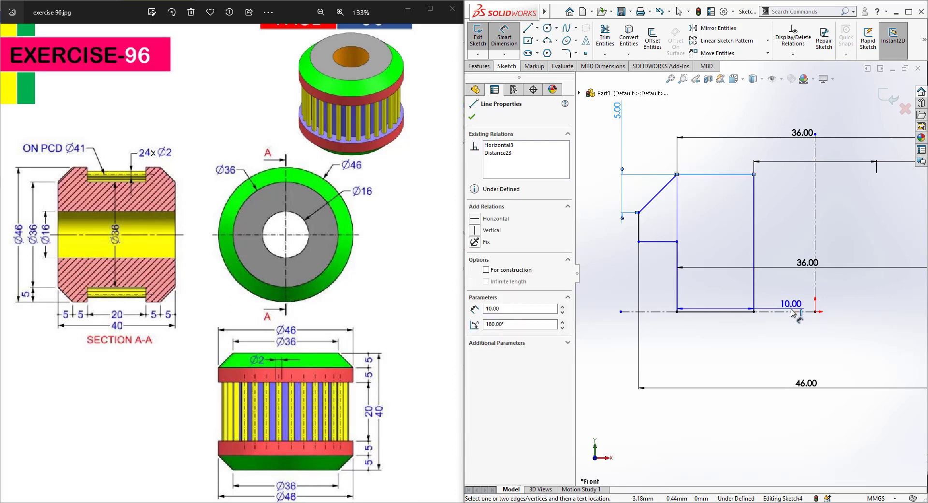
{"action": "left_click", "coordinate": [754, 174]}
{"action": "left_click", "coordinate": [773, 338]}
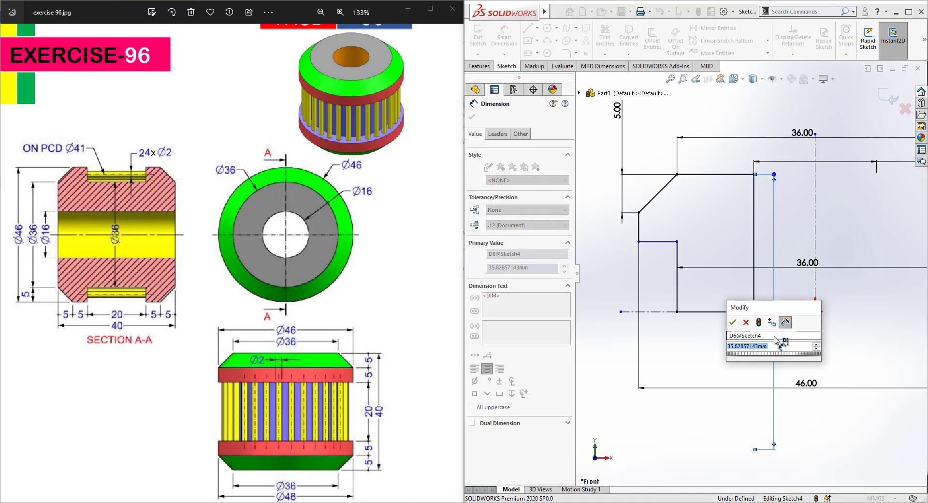
{"action": "type", "text": "40"}
{"action": "key", "text": "Return"}
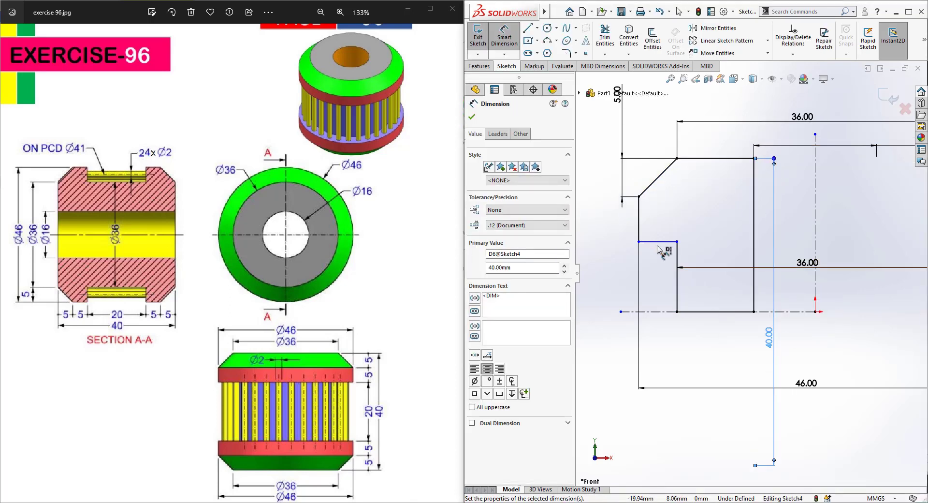
Dimension the groove's horizontal shoulder about the horizontal centerline as a 20 mm full groove width
{"action": "left_click", "coordinate": [659, 241]}
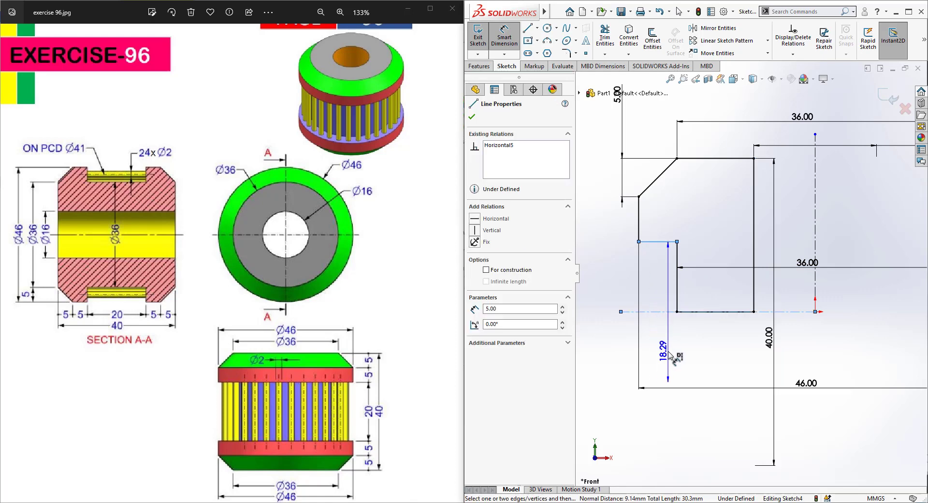
{"action": "left_click", "coordinate": [666, 360]}
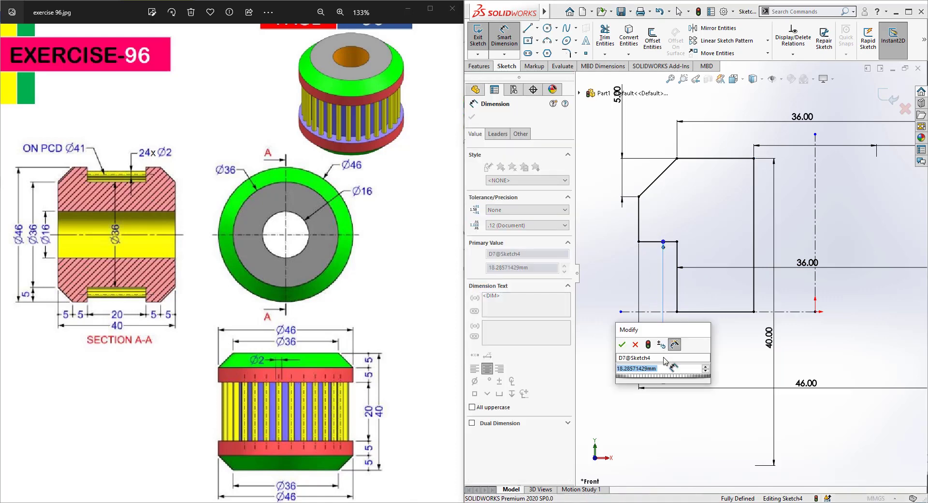
{"action": "type", "text": "20"}
{"action": "key", "text": "Return"}
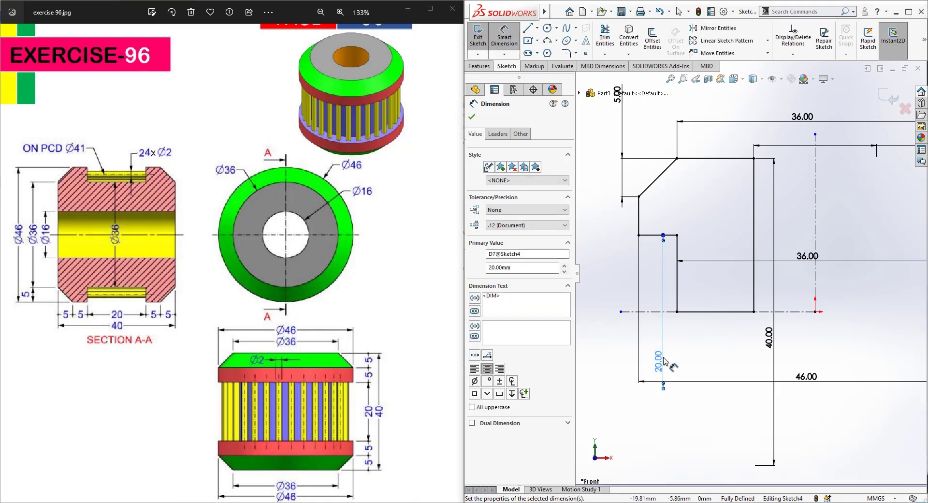
Finish the profile sketch and revolve it 360 degrees about its vertical centerline
{"action": "key", "text": "f"}
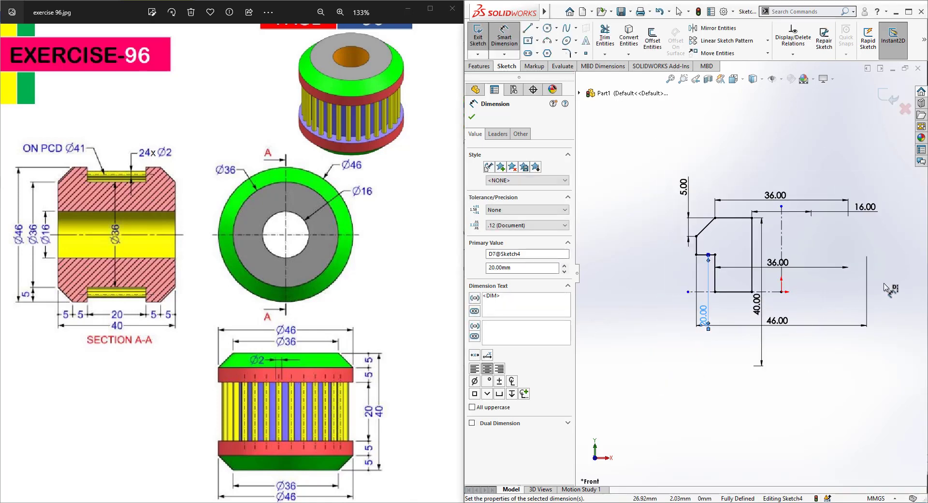
{"action": "left_click", "coordinate": [485, 34]}
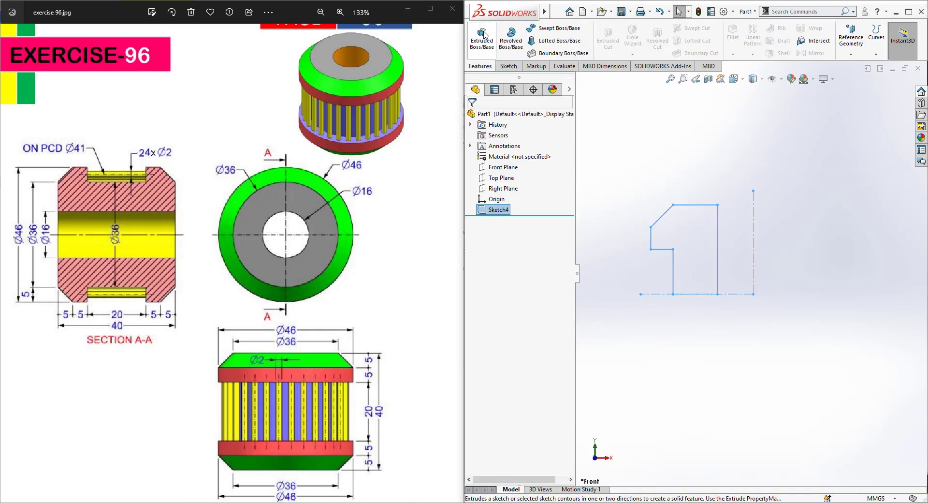
{"action": "left_click", "coordinate": [517, 41]}
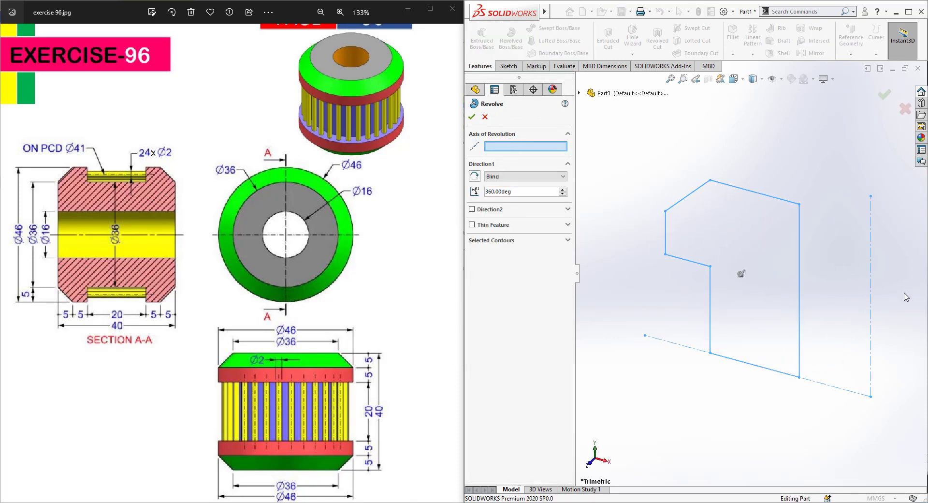
{"action": "left_click", "coordinate": [870, 288]}
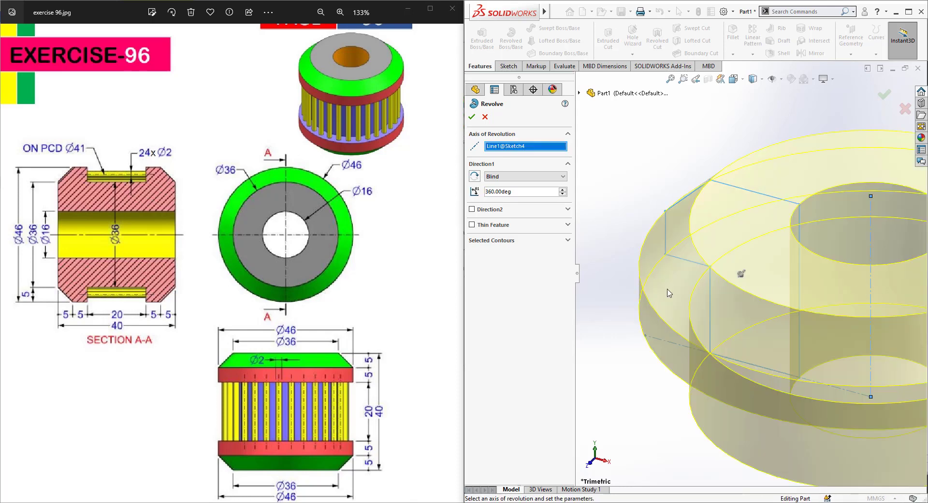
{"action": "scroll", "coordinate": [670, 295], "scroll_direction": "up", "scroll_amount": 4}
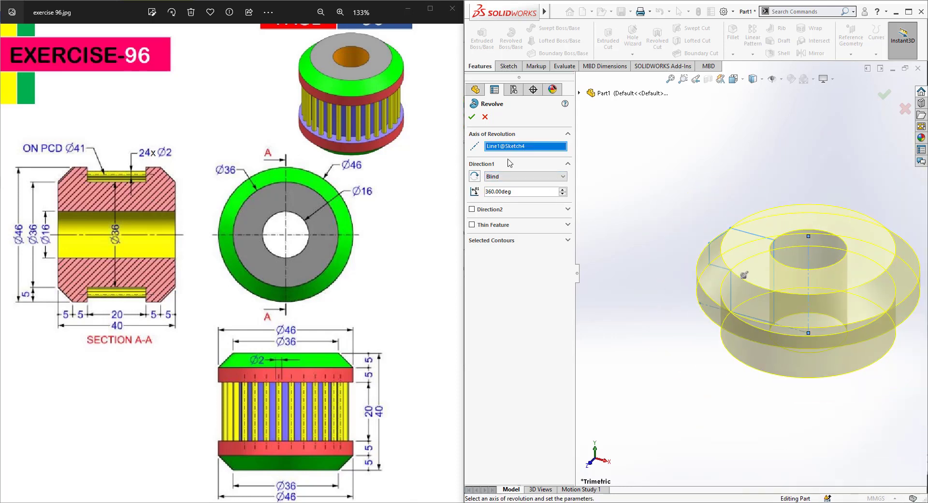
{"action": "left_click", "coordinate": [471, 117]}
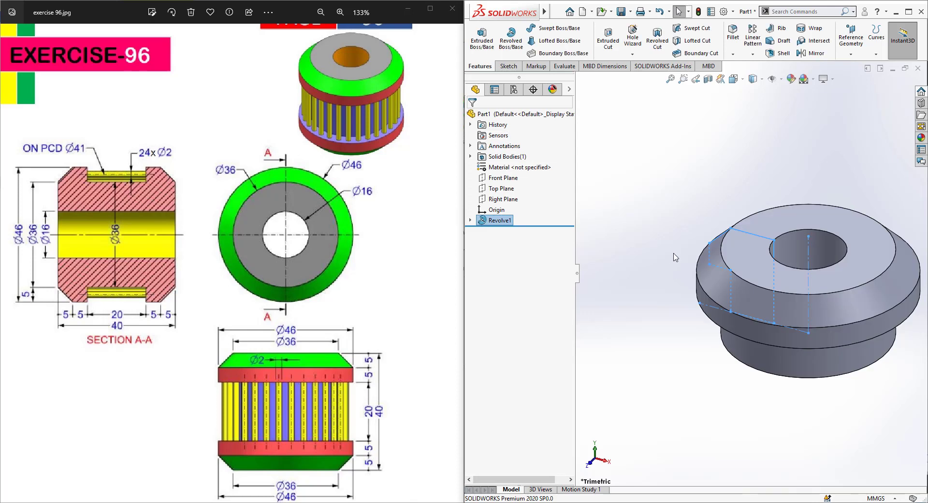
Mirror the revolved body about the Top Plane with solids merged to complete the roller's lower half
{"action": "mouse_move", "coordinate": [691, 306]}
{"action": "middle_mouse_down"}
{"action": "mouse_move", "coordinate": [732, 269]}
{"action": "mouse_move", "coordinate": [731, 278]}
{"action": "middle_mouse_up"}
{"action": "left_click", "coordinate": [723, 209]}
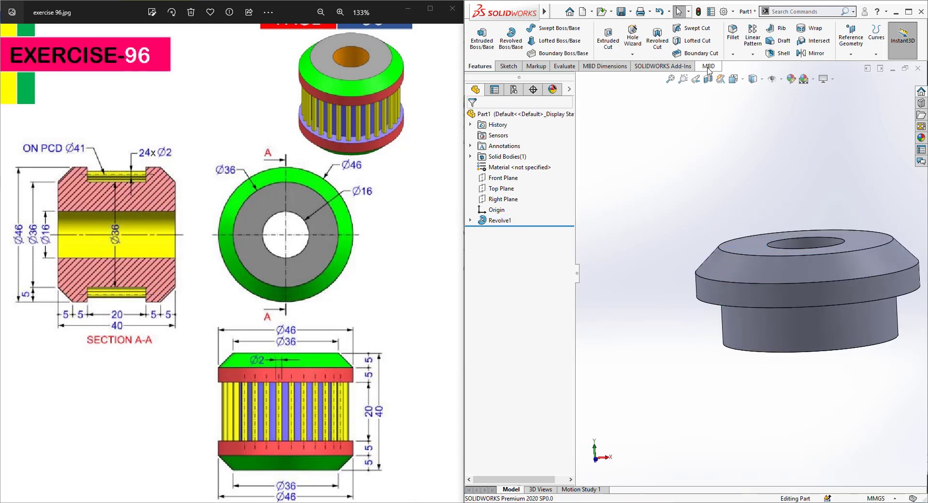
{"action": "left_click", "coordinate": [812, 53]}
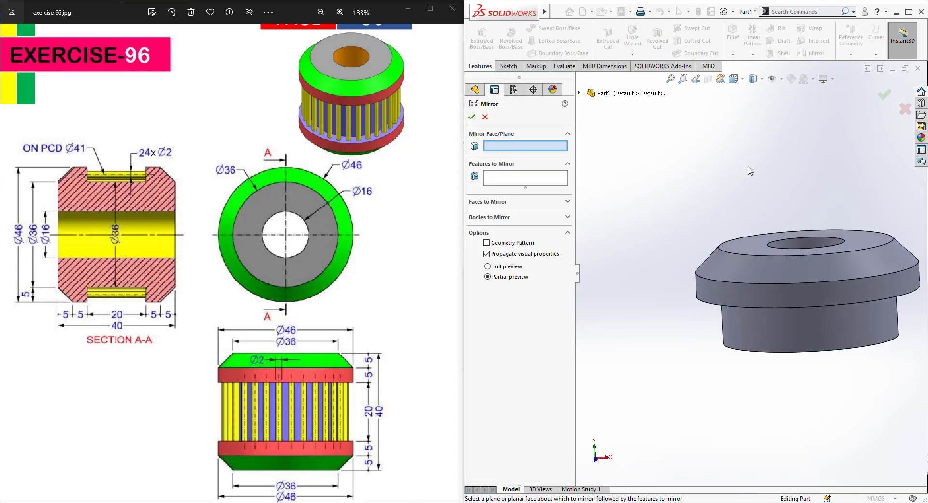
{"action": "left_click", "coordinate": [509, 219]}
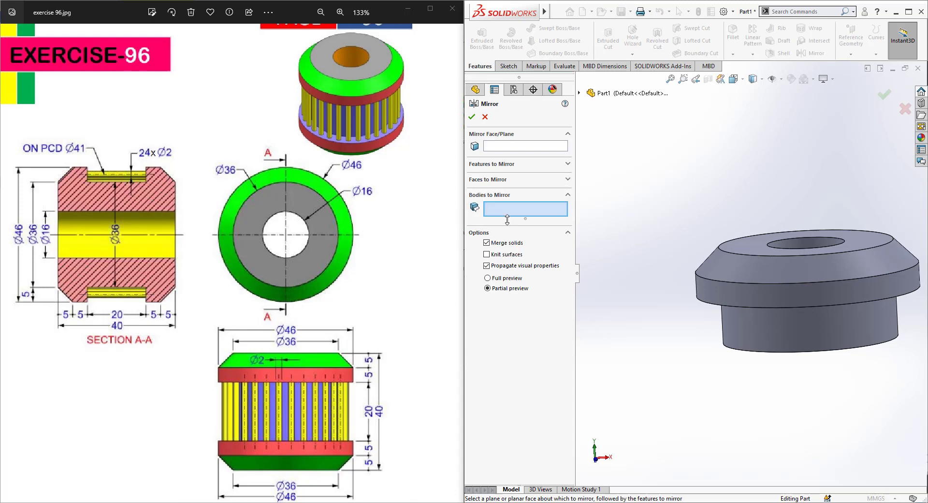
{"action": "left_click", "coordinate": [817, 309]}
{"action": "left_click", "coordinate": [580, 93]}
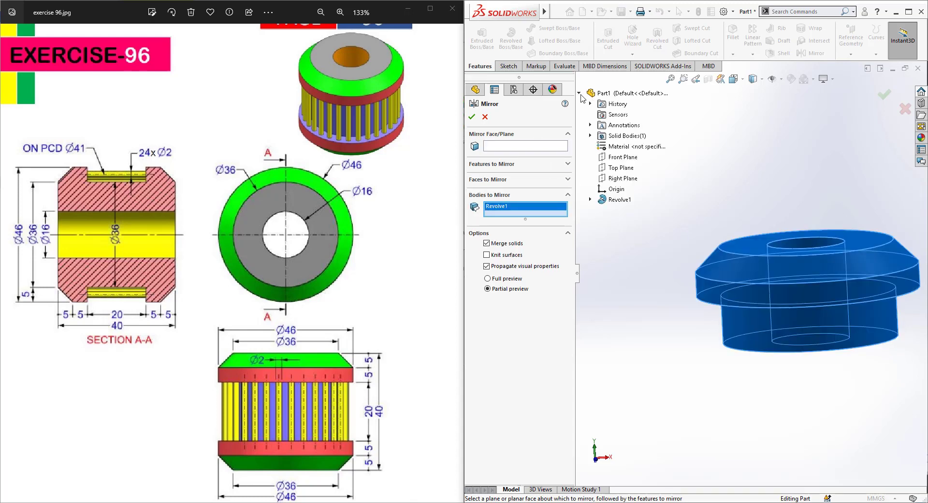
{"action": "left_click", "coordinate": [514, 146]}
{"action": "left_click", "coordinate": [620, 168]}
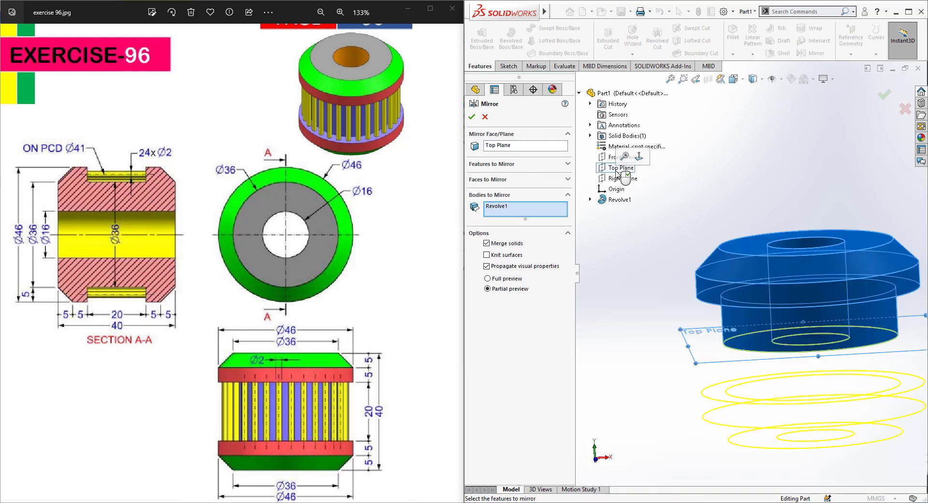
{"action": "left_click", "coordinate": [472, 117]}
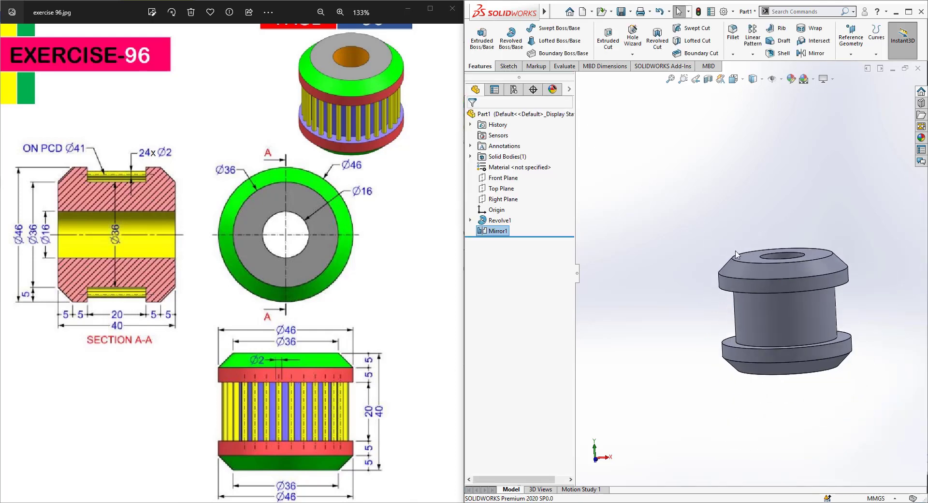
Start a sketch on the Top Plane and apply a section view cut at that plane
{"action": "middle_click_drag", "start_coordinate": [716, 276], "coordinate": [739, 302]}
{"action": "left_click", "coordinate": [497, 189]}
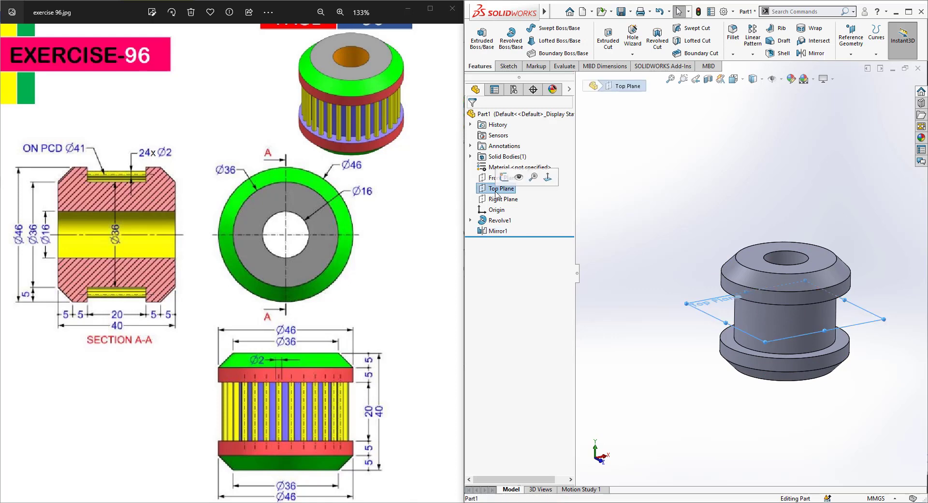
{"action": "left_click", "coordinate": [505, 177]}
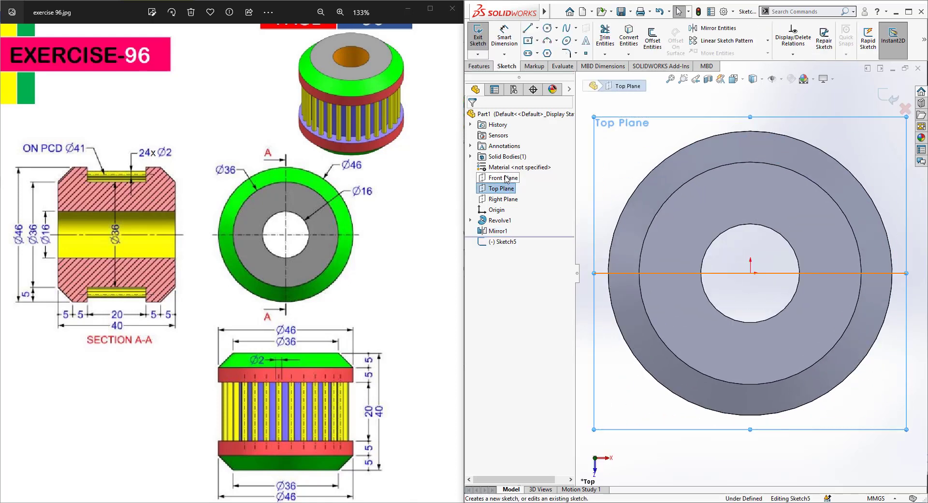
{"action": "left_click", "coordinate": [708, 79]}
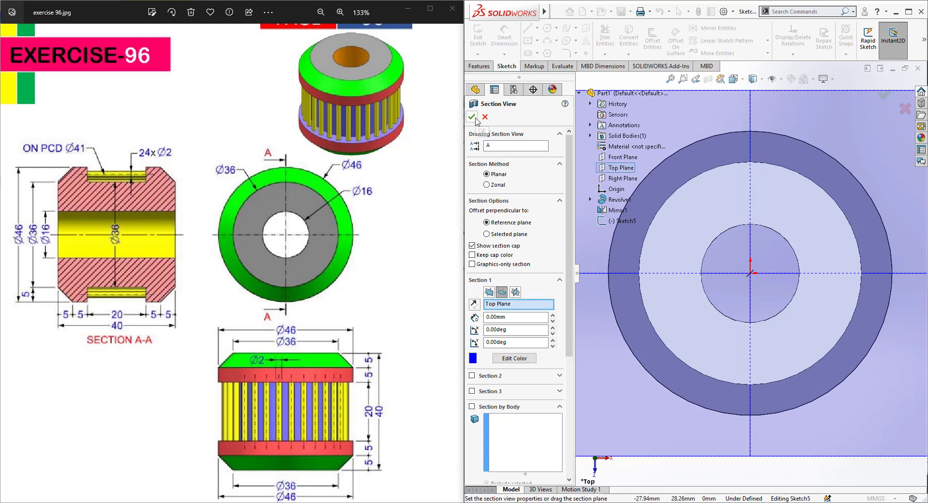
{"action": "left_click", "coordinate": [476, 120]}
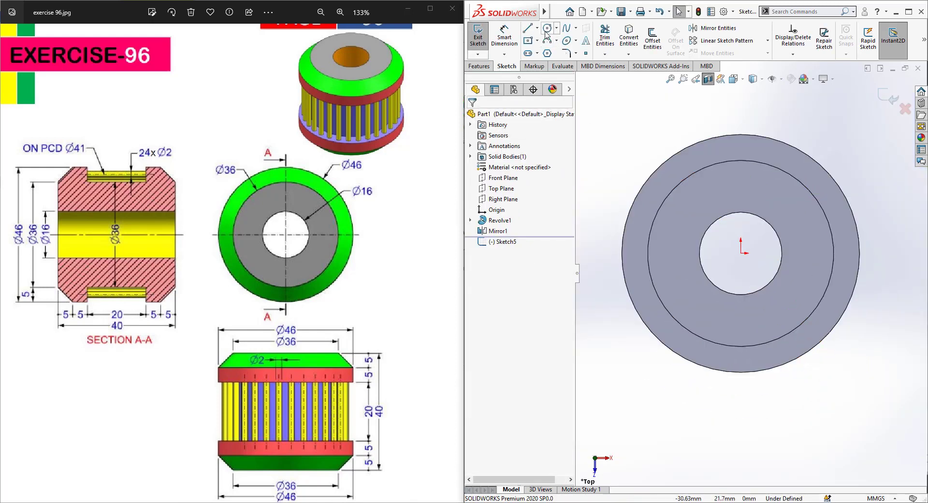
Sketch a 41 mm diameter pitch circle centered on the origin
{"action": "left_click", "coordinate": [546, 29]}
{"action": "left_click", "coordinate": [741, 252]}
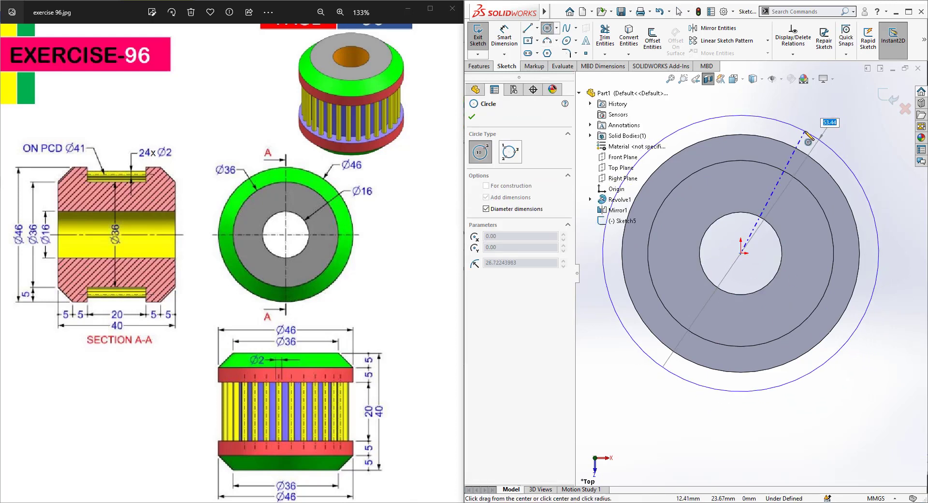
{"action": "type", "text": "41"}
{"action": "key", "text": "Return"}
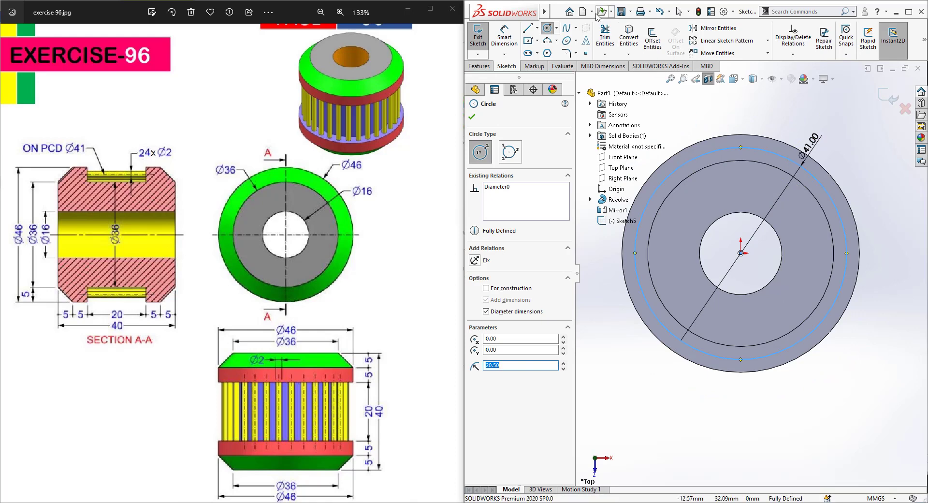
Sketch a 2 mm diameter circle centered on the lower quadrant point of the 41 mm circle
{"action": "left_click", "coordinate": [741, 359]}
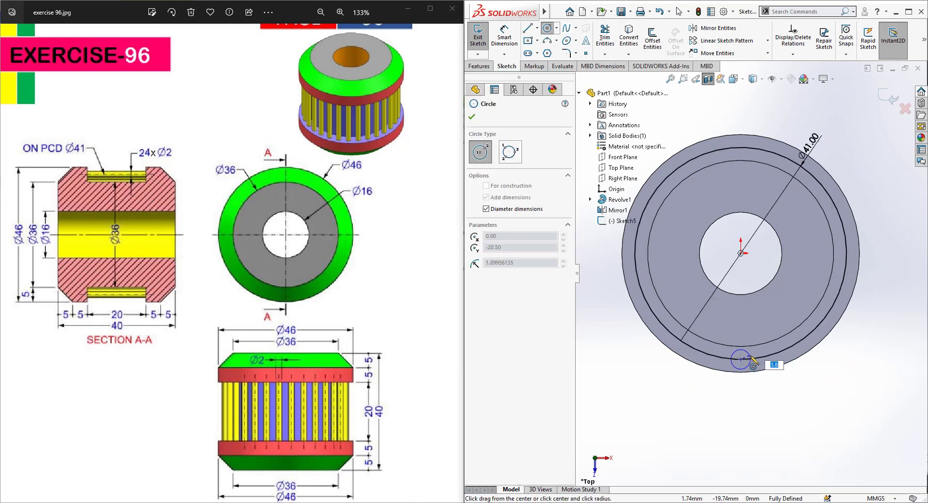
{"action": "type", "text": "2"}
{"action": "key", "text": "Return"}
{"action": "key", "text": "Escape"}
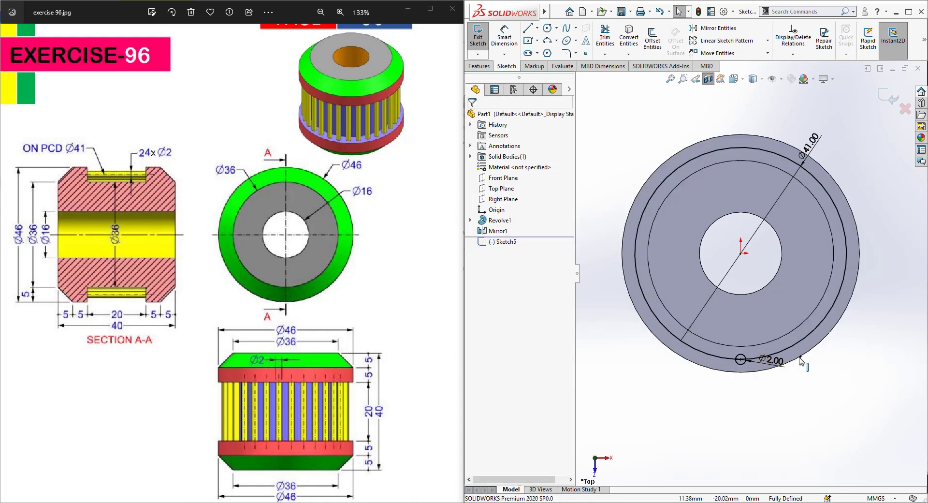
{"action": "left_click", "coordinate": [804, 188]}
{"action": "right_click", "coordinate": [804, 190]}
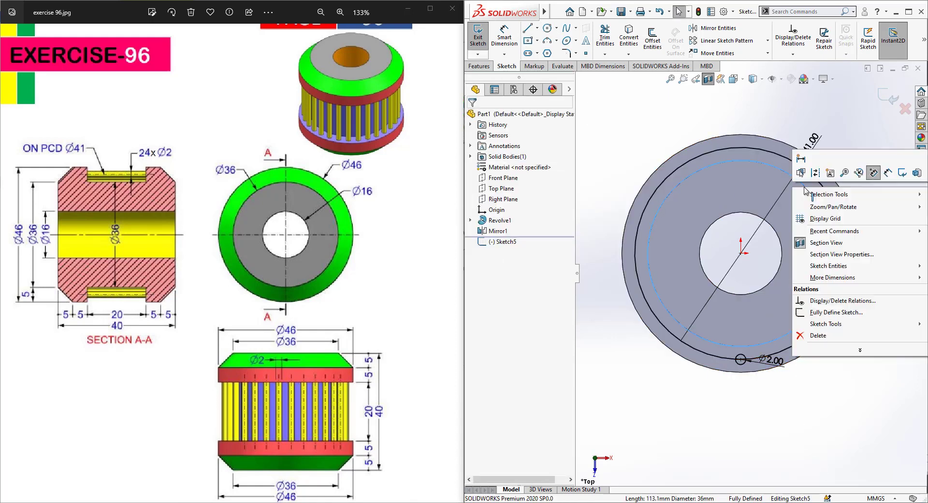
{"action": "key", "text": "Escape"}
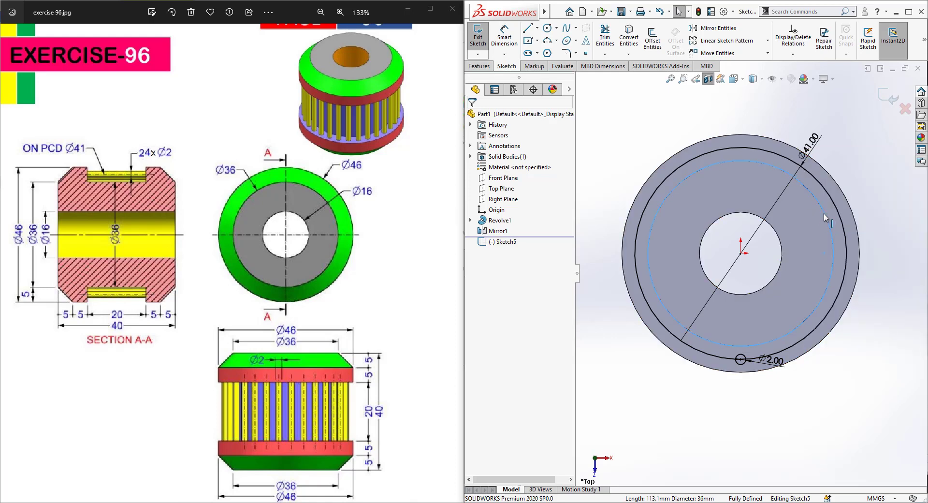
{"action": "key", "text": "Escape"}
Convert the 41 mm circle to construction geometry and finish the sketch
{"action": "mouse_move", "coordinate": [796, 269]}
{"action": "middle_mouse_down"}
{"action": "mouse_move", "coordinate": [796, 225]}
{"action": "mouse_move", "coordinate": [851, 249]}
{"action": "middle_mouse_up"}
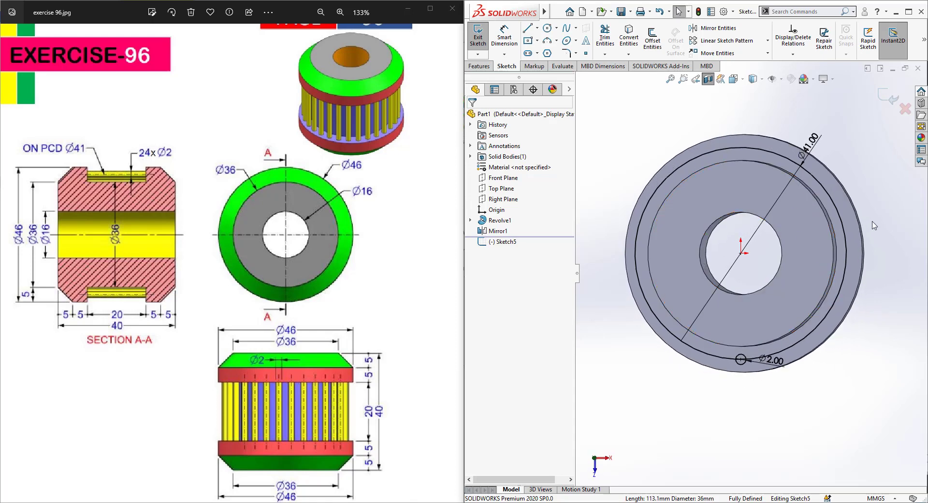
{"action": "key", "text": "ctrl+5"}
{"action": "scroll", "coordinate": [856, 320], "scroll_direction": "up", "scroll_amount": 1}
{"action": "left_click", "coordinate": [851, 348]}
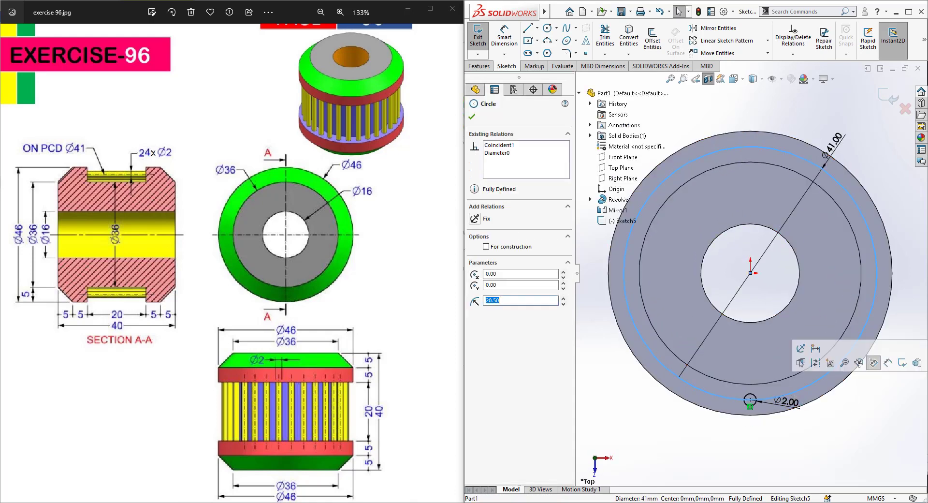
{"action": "left_click", "coordinate": [471, 41]}
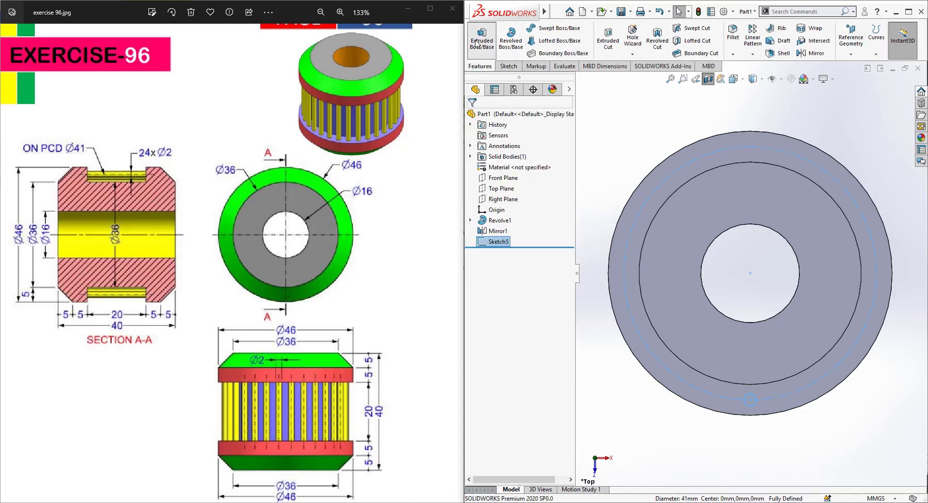
Turn off the section view and extrude the 2 mm circle Up To Next in both directions with the result merged
{"action": "left_click", "coordinate": [478, 43]}
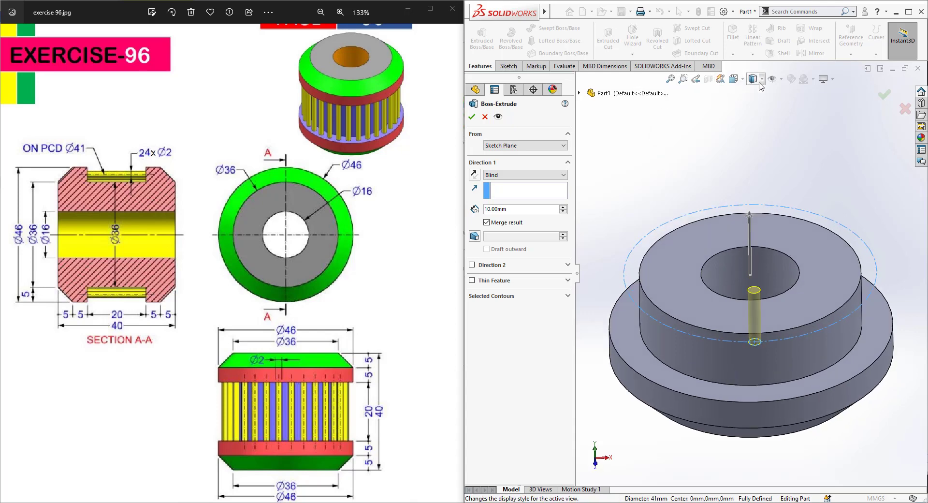
{"action": "key", "text": "Escape"}
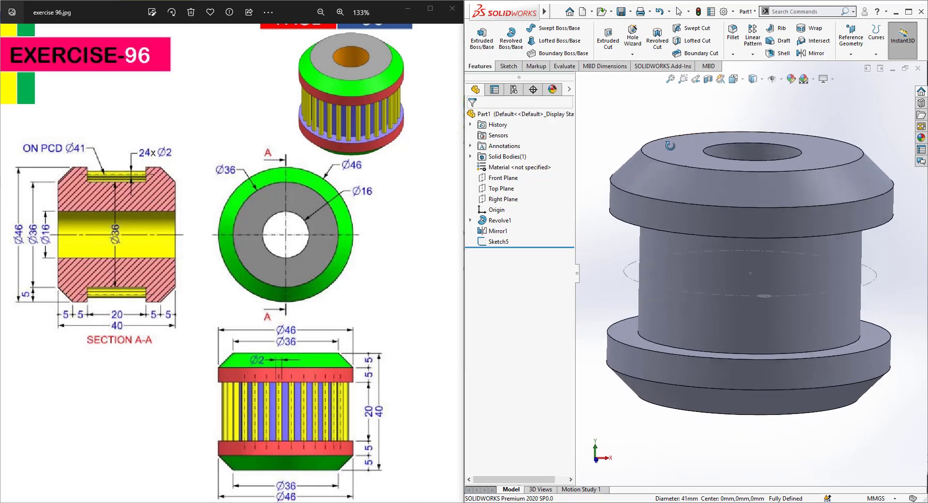
{"action": "left_click", "coordinate": [498, 242]}
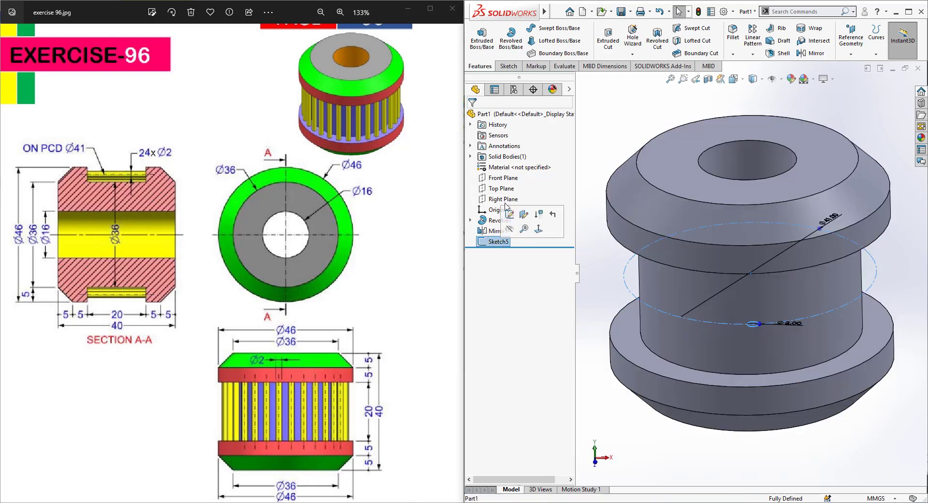
{"action": "left_click", "coordinate": [484, 43]}
{"action": "left_click", "coordinate": [526, 174]}
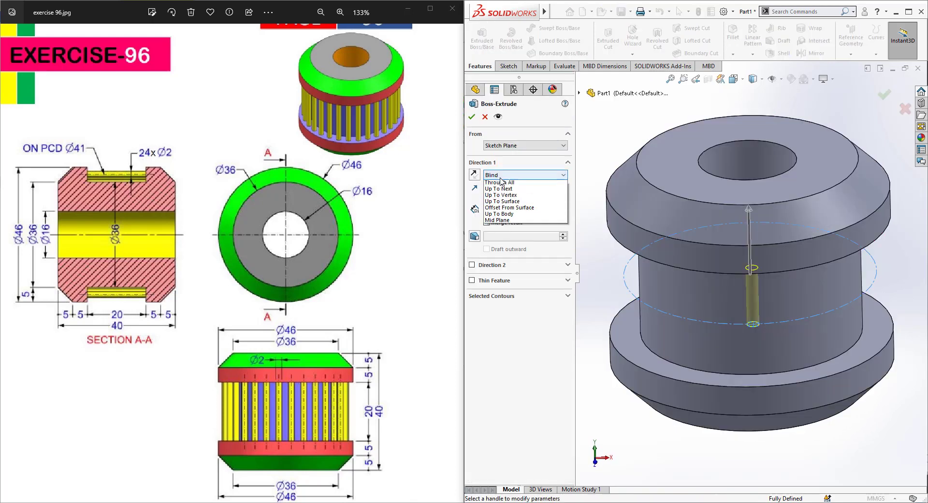
{"action": "left_click", "coordinate": [503, 195]}
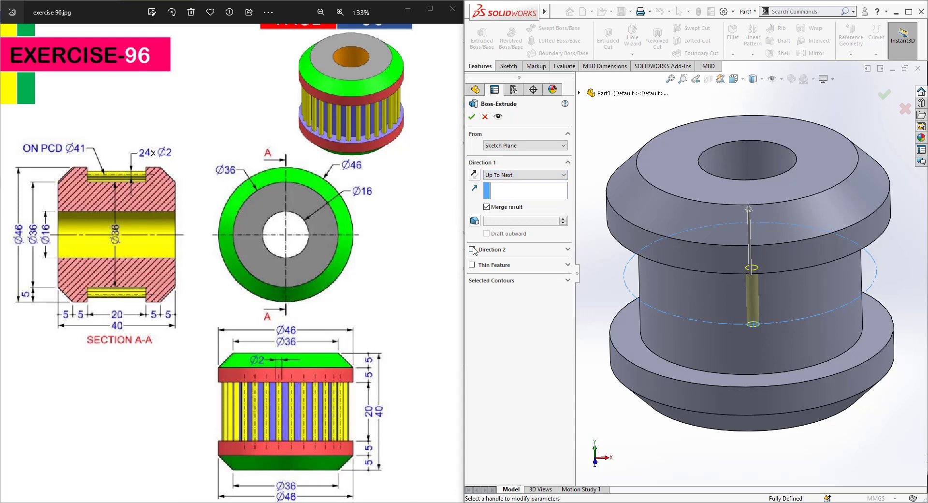
{"action": "left_click", "coordinate": [473, 250]}
{"action": "left_click", "coordinate": [526, 261]}
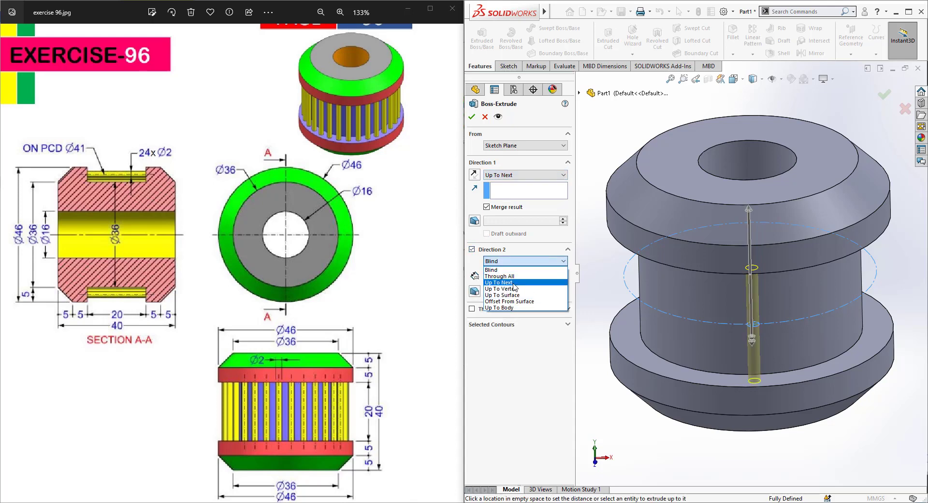
{"action": "left_click", "coordinate": [508, 281]}
{"action": "mouse_move", "coordinate": [628, 281]}
{"action": "middle_mouse_down"}
{"action": "mouse_move", "coordinate": [622, 245]}
{"action": "mouse_move", "coordinate": [625, 270]}
{"action": "middle_mouse_up"}
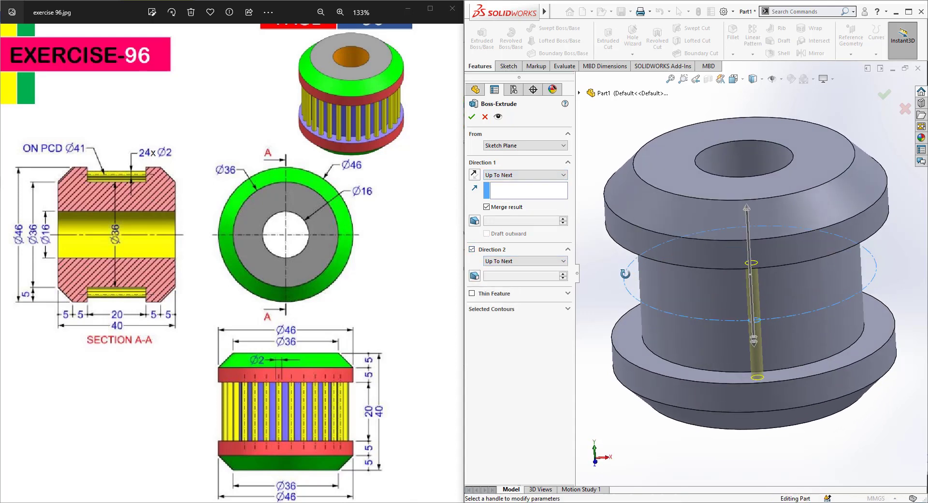
{"action": "left_click", "coordinate": [471, 117]}
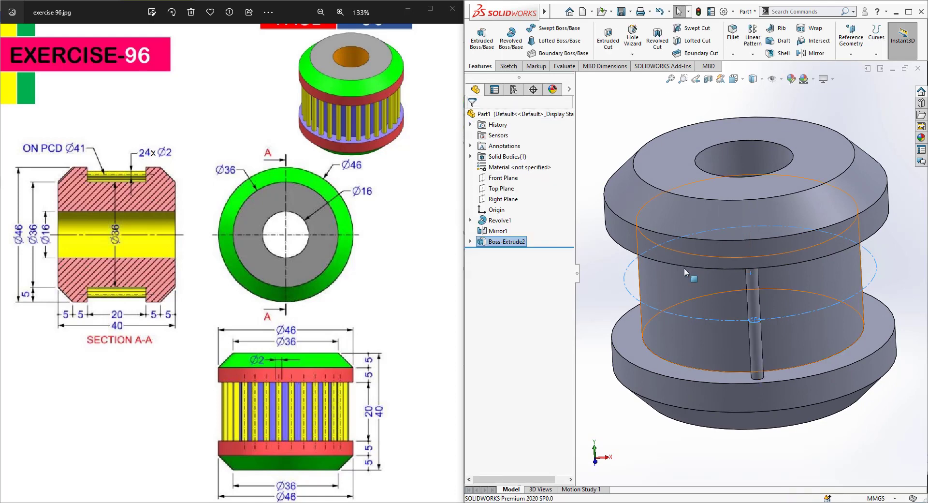
Start a circular pattern with the extruded 2 mm rod as the feature to pattern
{"action": "scroll", "coordinate": [691, 280], "scroll_direction": "up", "scroll_amount": 3}
{"action": "middle_click_drag", "start_coordinate": [692, 280], "coordinate": [652, 277]}
{"action": "left_click", "coordinate": [652, 277]}
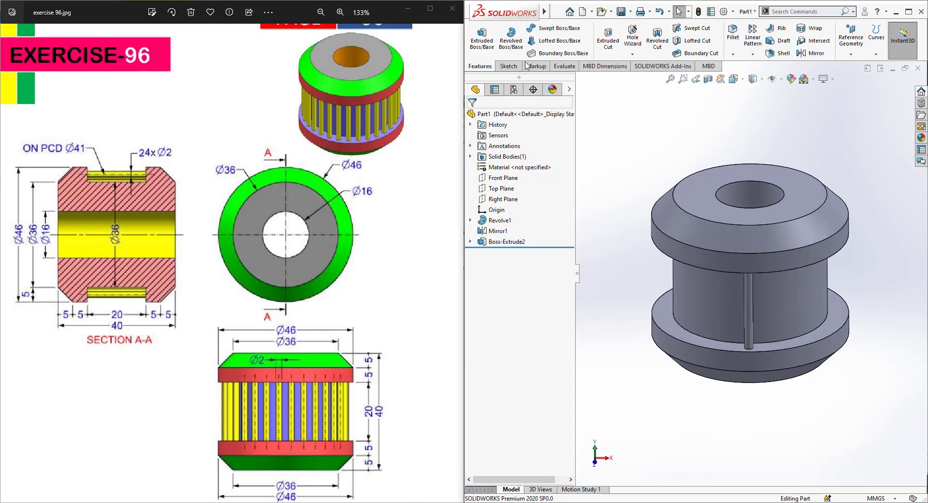
{"action": "left_click", "coordinate": [753, 54]}
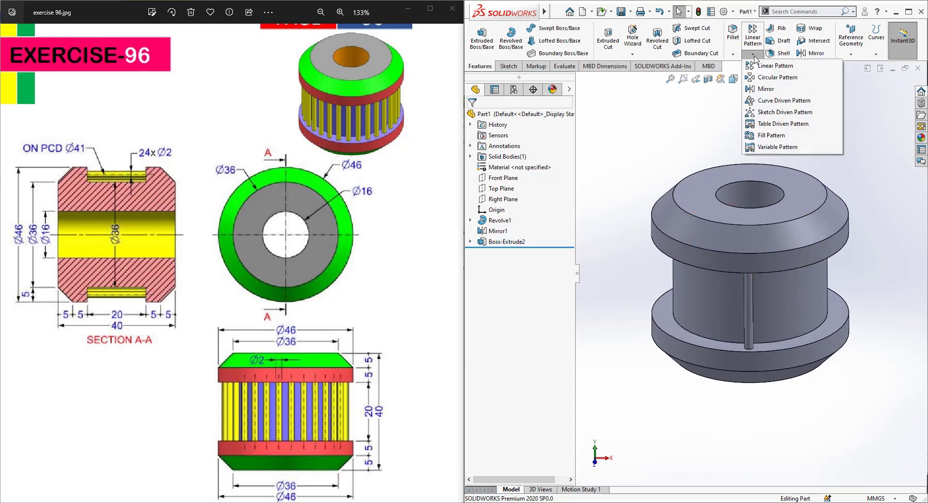
{"action": "left_click", "coordinate": [769, 76]}
{"action": "left_click", "coordinate": [515, 147]}
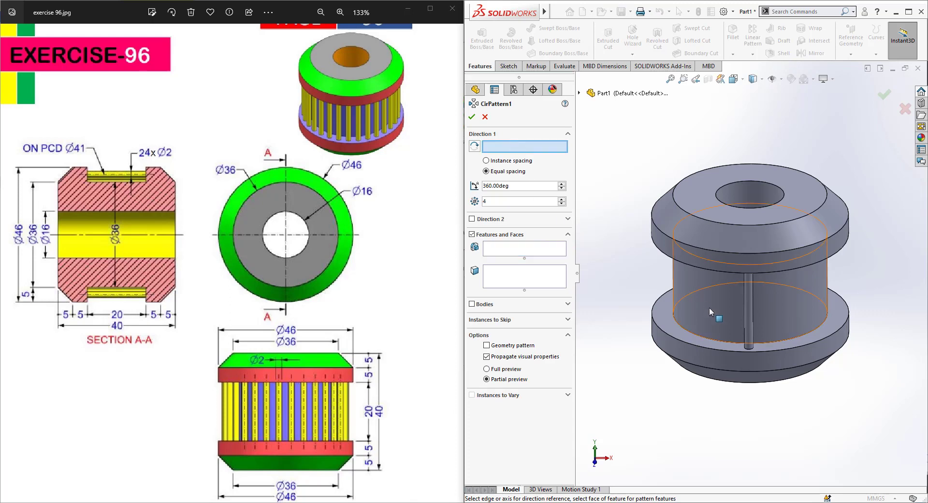
{"action": "left_click", "coordinate": [510, 283]}
{"action": "left_click", "coordinate": [518, 249]}
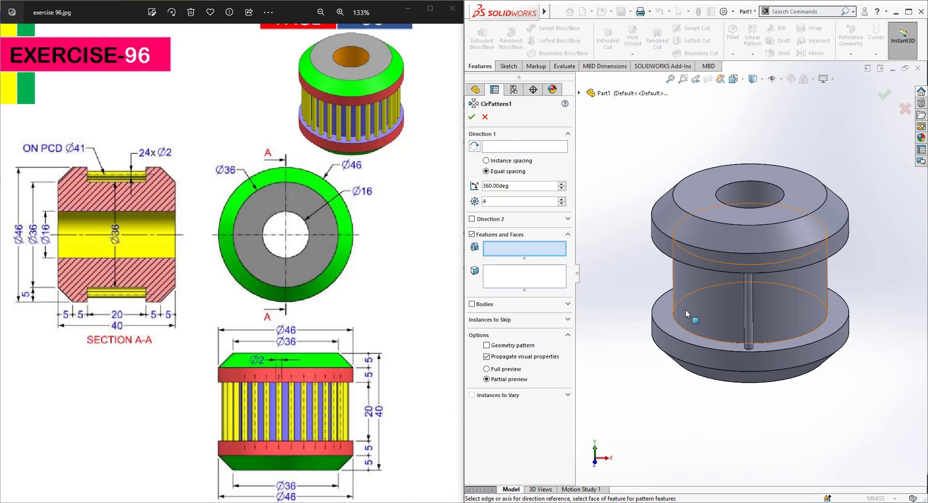
{"action": "left_click", "coordinate": [747, 314]}
Show the temporary axes and pattern the rod around the roller's central axis with 24 equally spaced instances over 360 degrees
{"action": "left_click", "coordinate": [516, 147]}
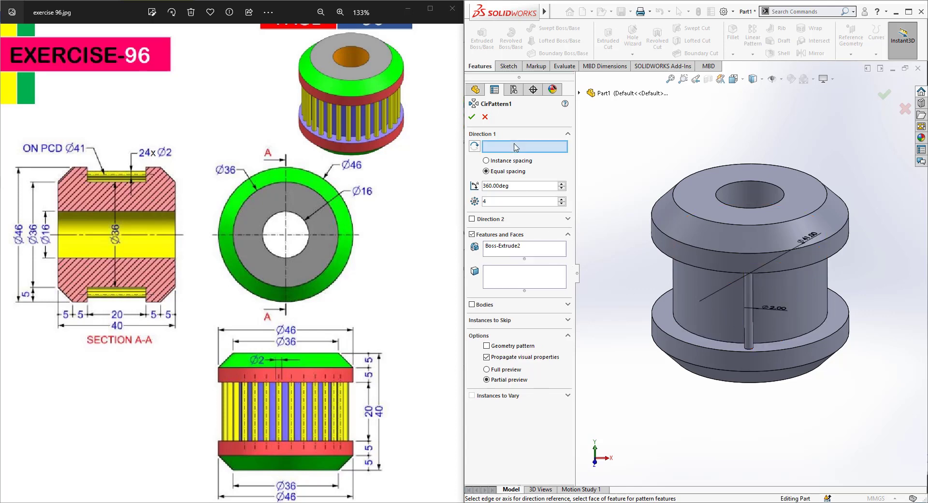
{"action": "left_click", "coordinate": [781, 81]}
{"action": "left_click", "coordinate": [786, 107]}
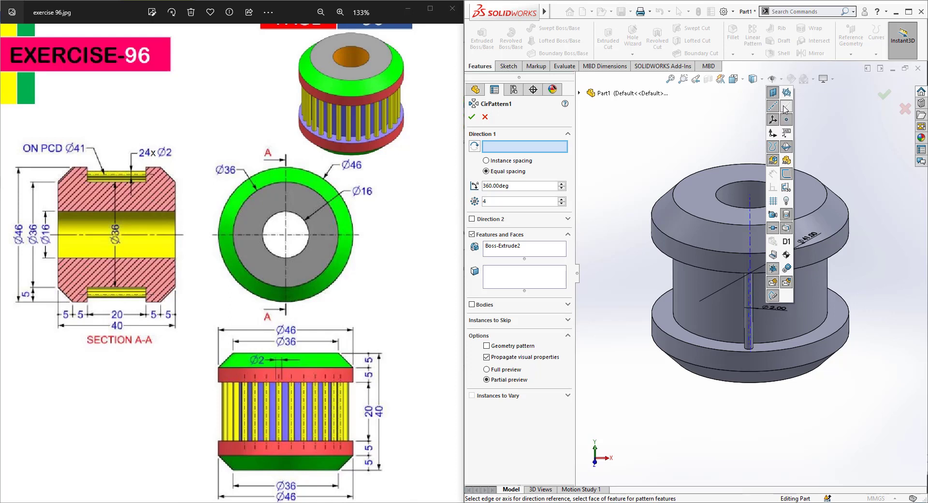
{"action": "middle_click_drag", "start_coordinate": [752, 206], "coordinate": [727, 213]}
{"action": "left_click", "coordinate": [732, 247]}
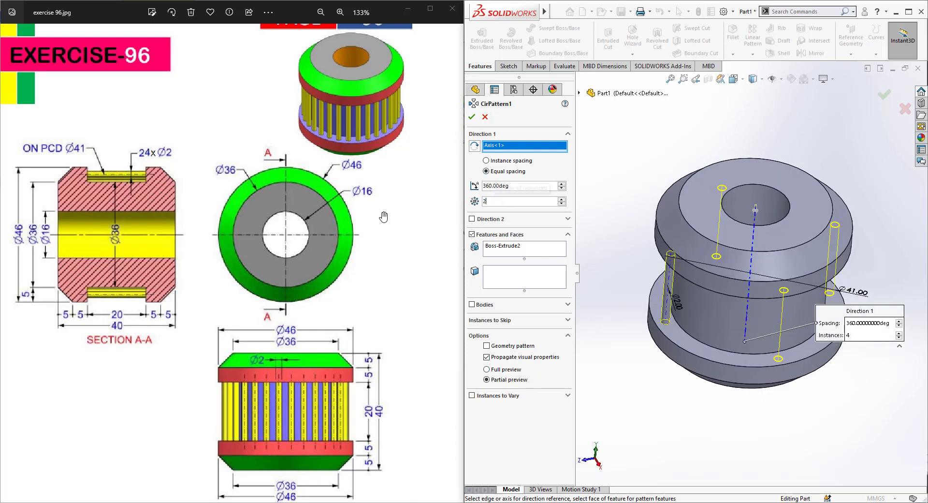
{"action": "key", "text": "Return"}
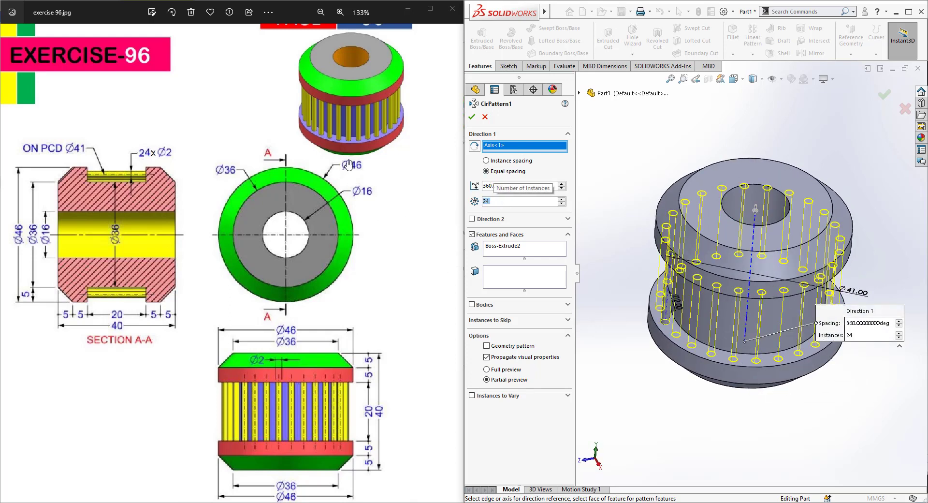
{"action": "left_click", "coordinate": [471, 117]}
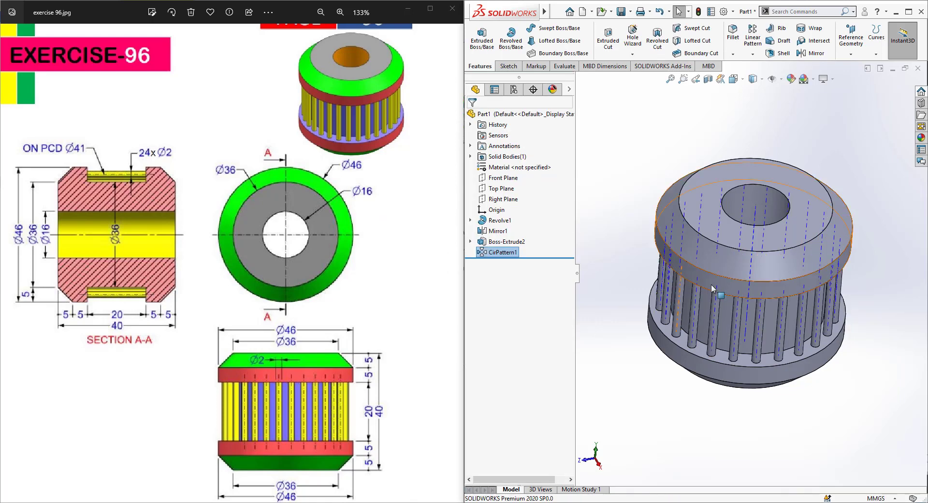
Hide the temporary axes of the finished roller
{"action": "middle_click_drag", "start_coordinate": [720, 252], "coordinate": [699, 195]}
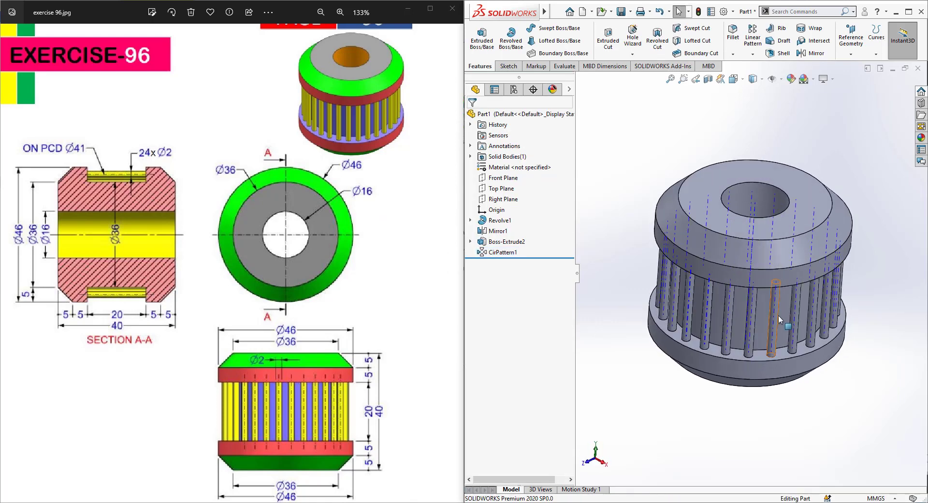
{"action": "left_click", "coordinate": [773, 78]}
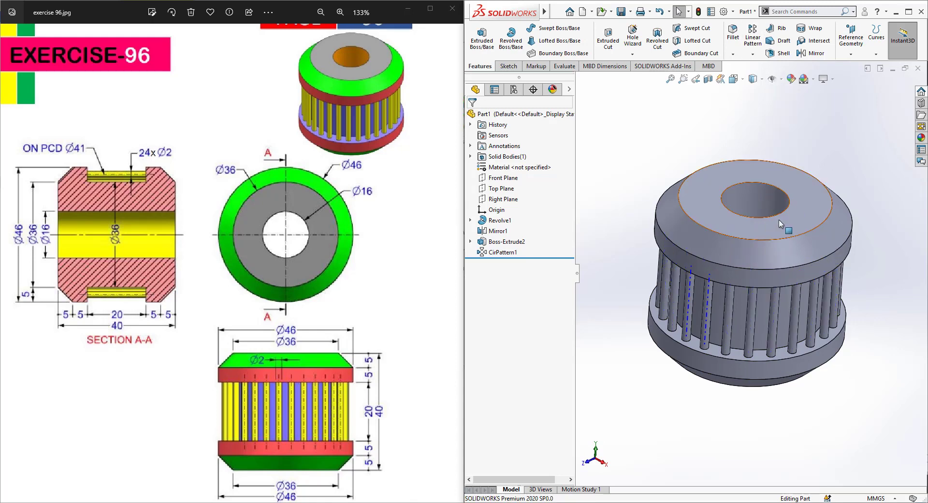